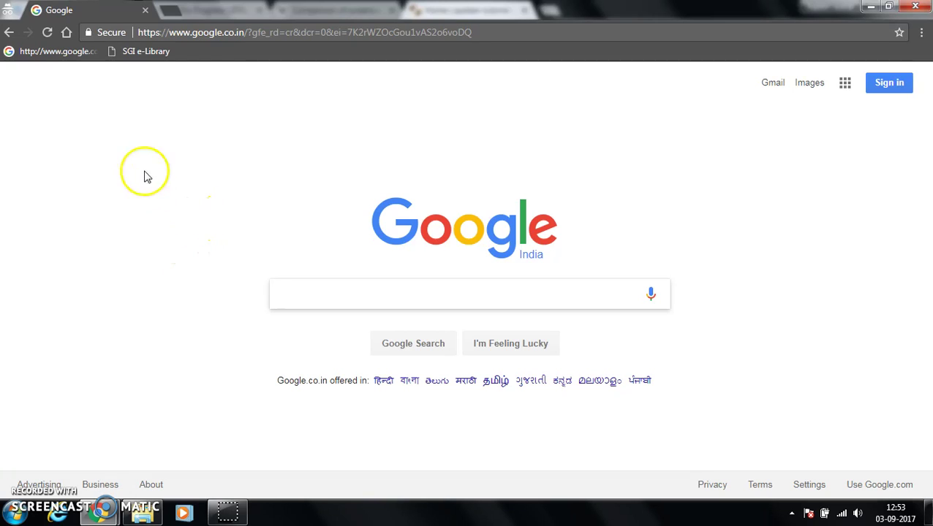
- Load wordpress.com in Chrome by typing 'word' in the address bar and accepting the suggestion
click(291, 33)
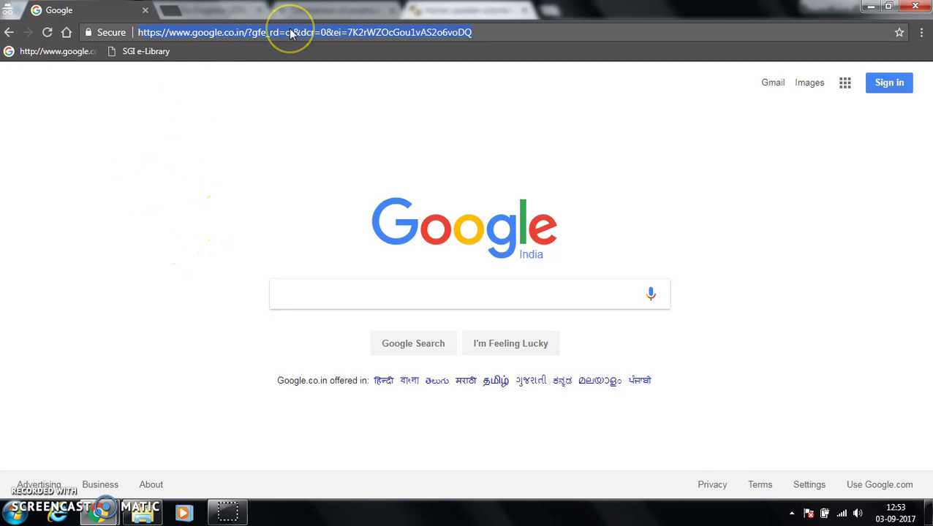
text(wordpress.com)
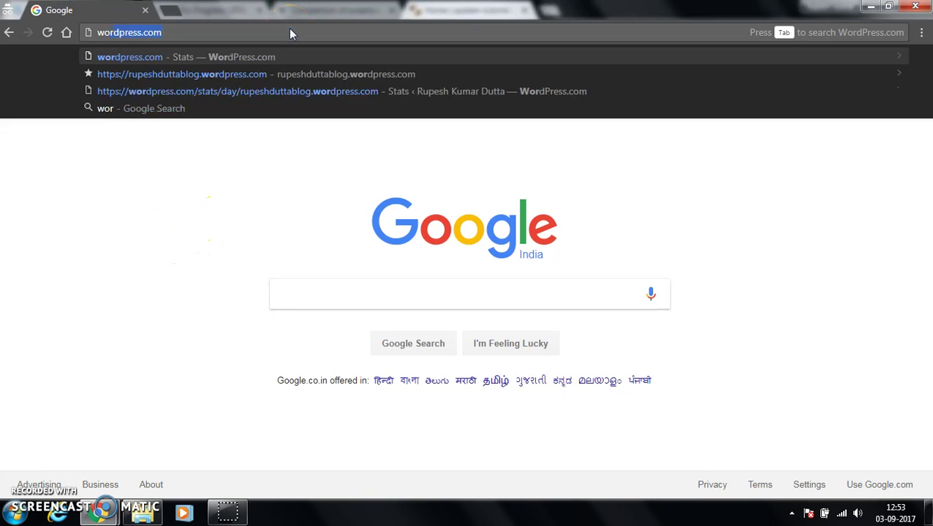
key(Return)
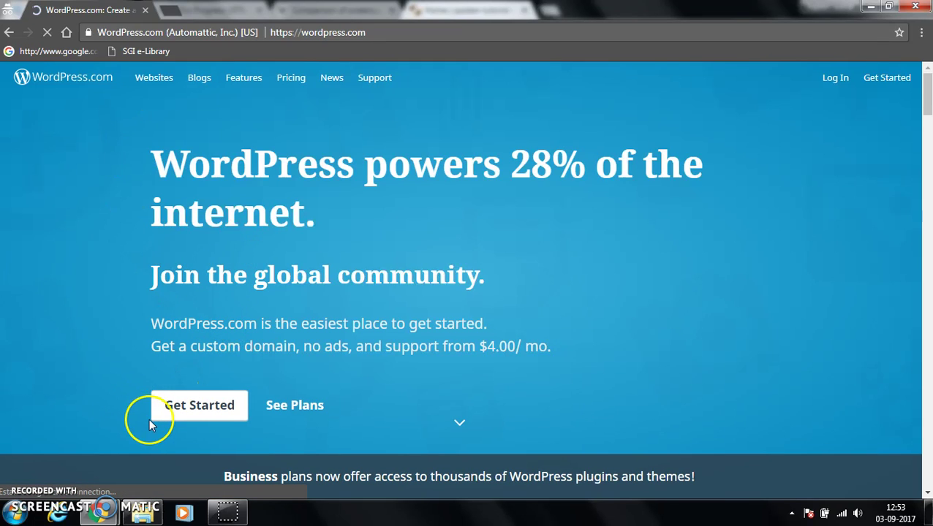
- Start the signup, pick a site topic, then choose 'Start with a website'
click(199, 413)
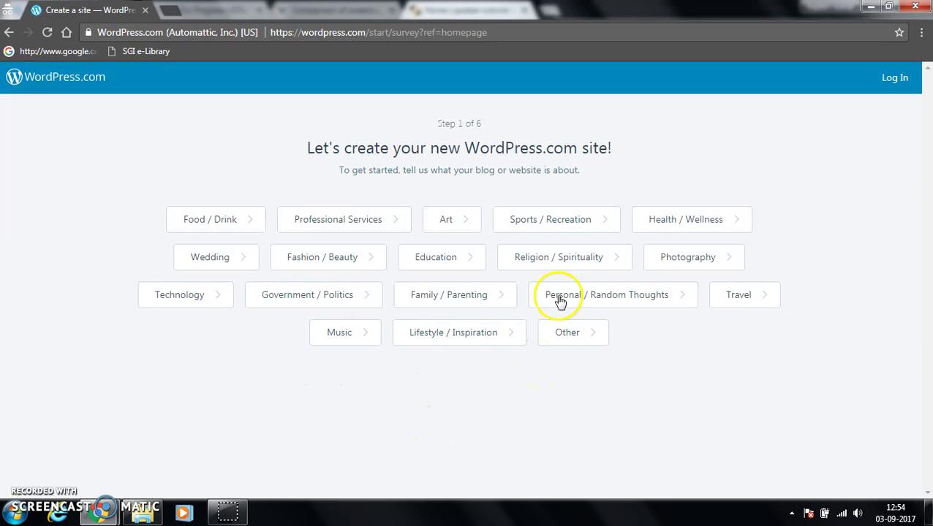
click(177, 306)
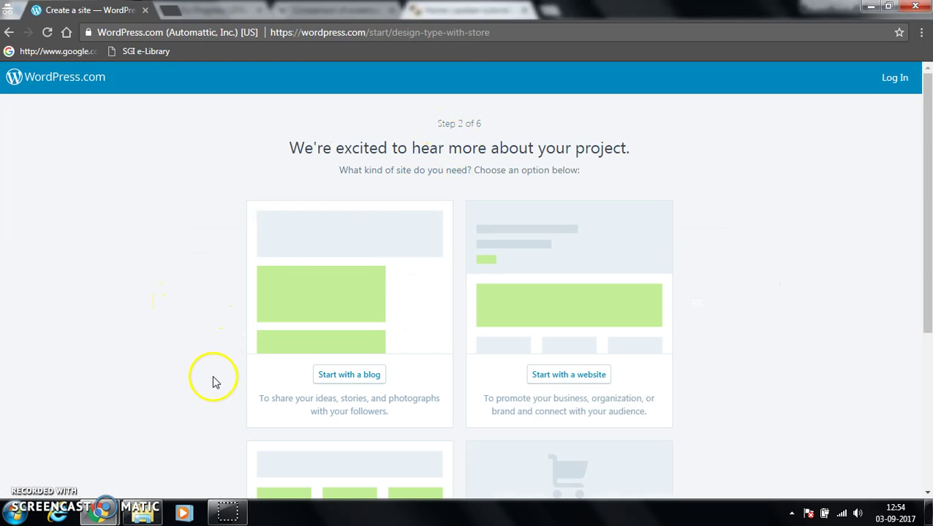
scroll(212, 380, down, 2)
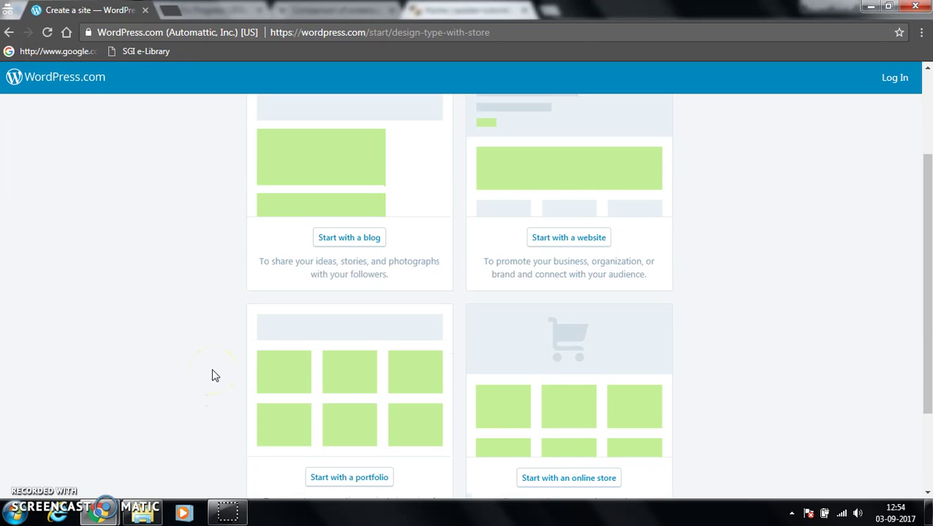
scroll(212, 376, up, 1)
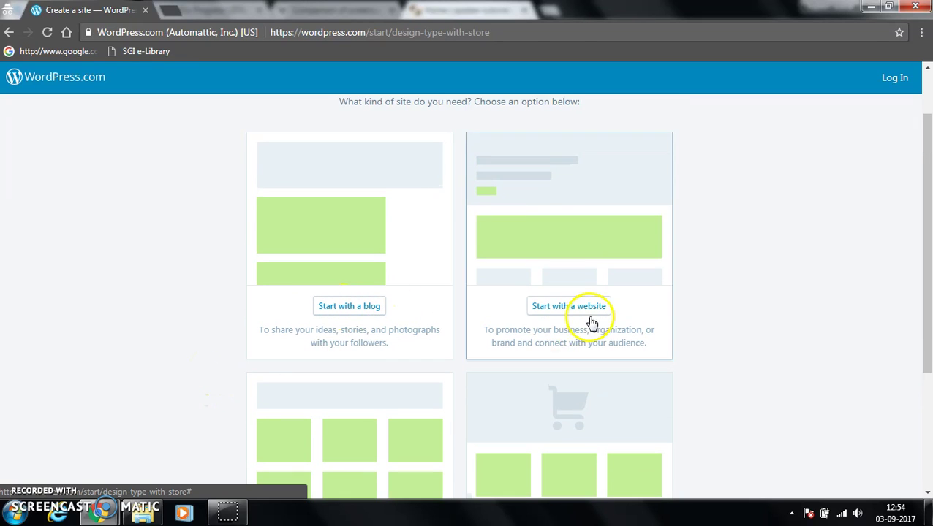
scroll(246, 381, down, 3)
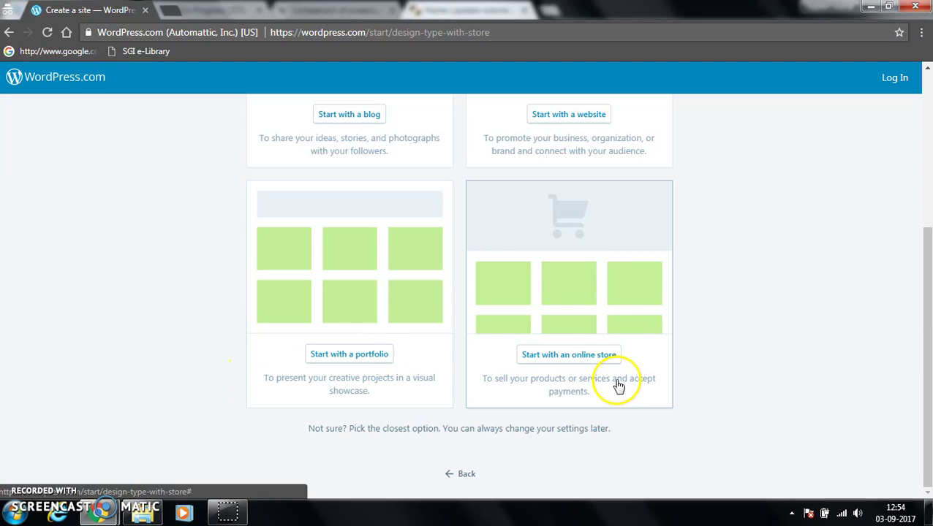
scroll(182, 364, up, 2)
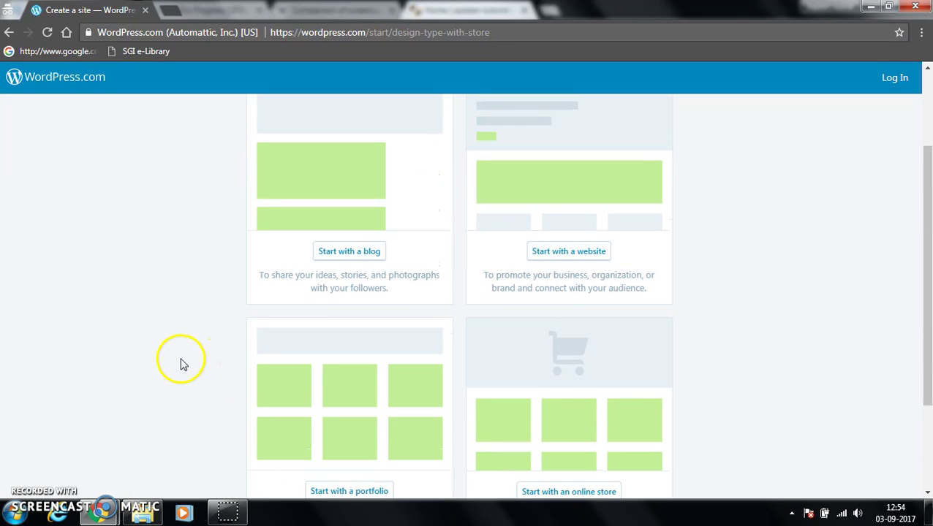
scroll(181, 364, up, 1)
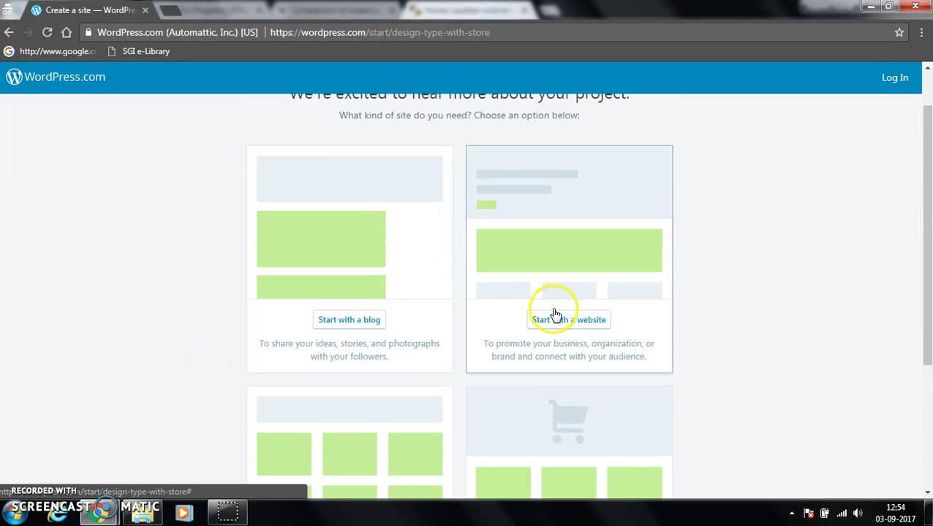
click(573, 322)
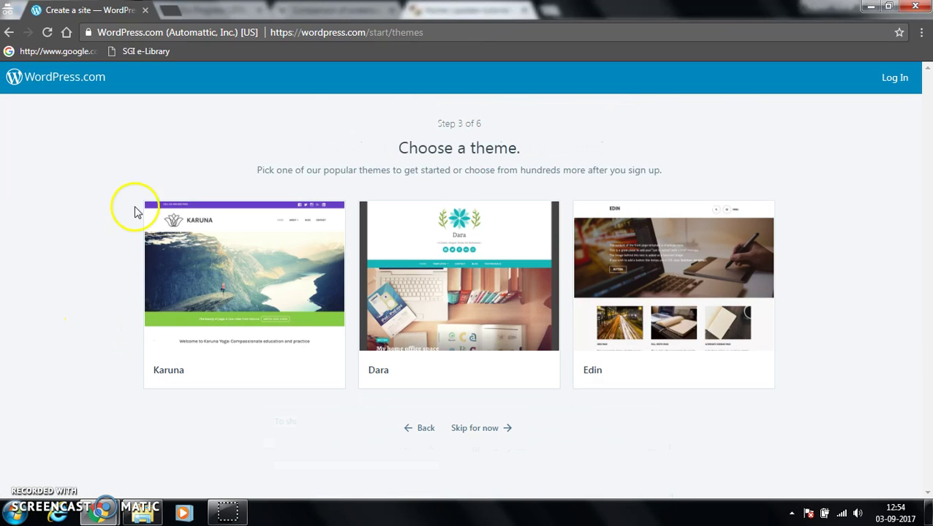
- Pick the Karuna theme and select the free wordpress.com address found by searching 'ru'
mouse_move(653, 285)
mouse_move(256, 317)
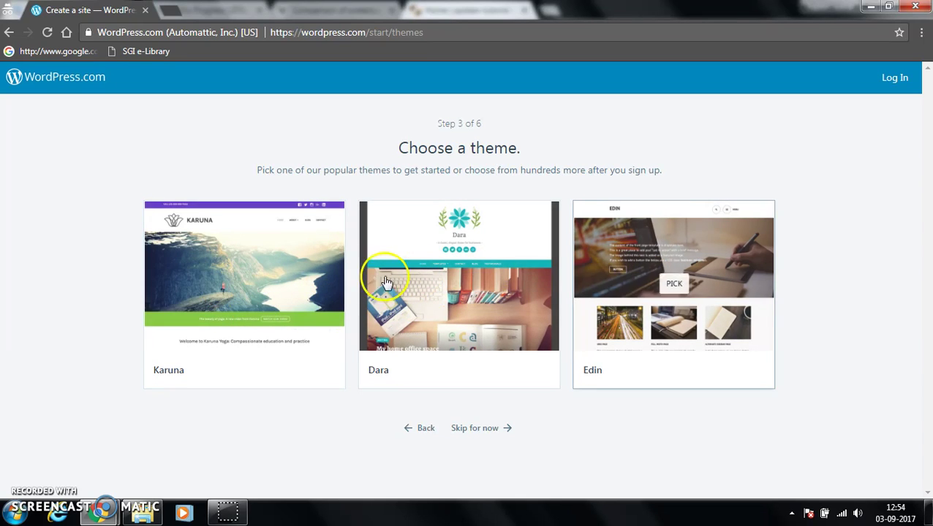
click(242, 286)
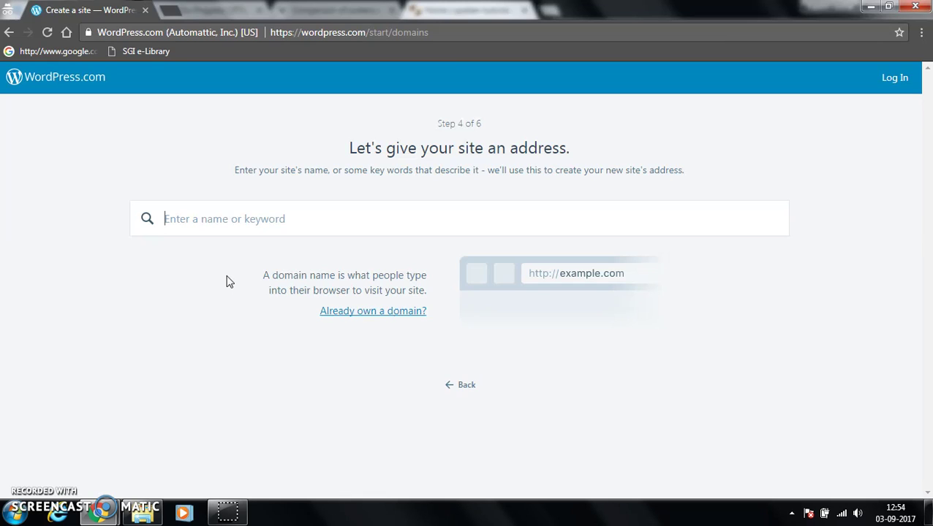
text(rupesh12345)
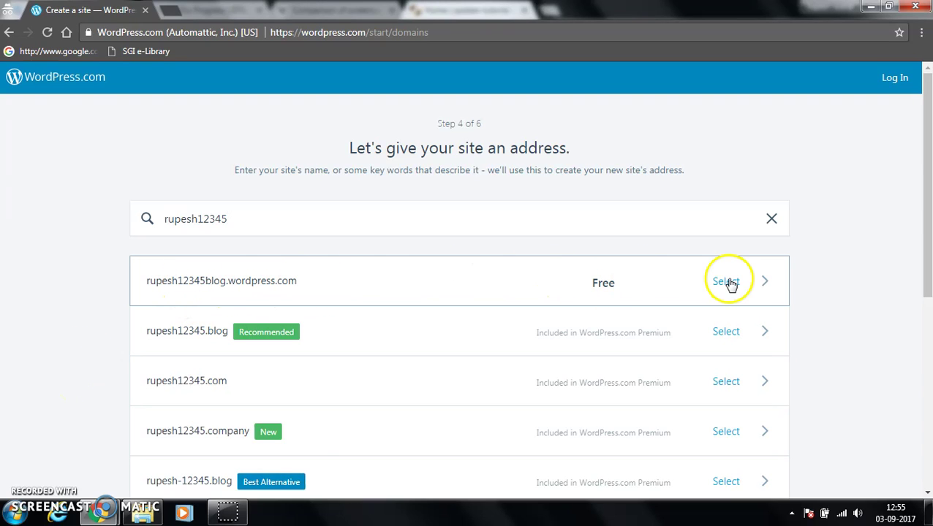
click(604, 287)
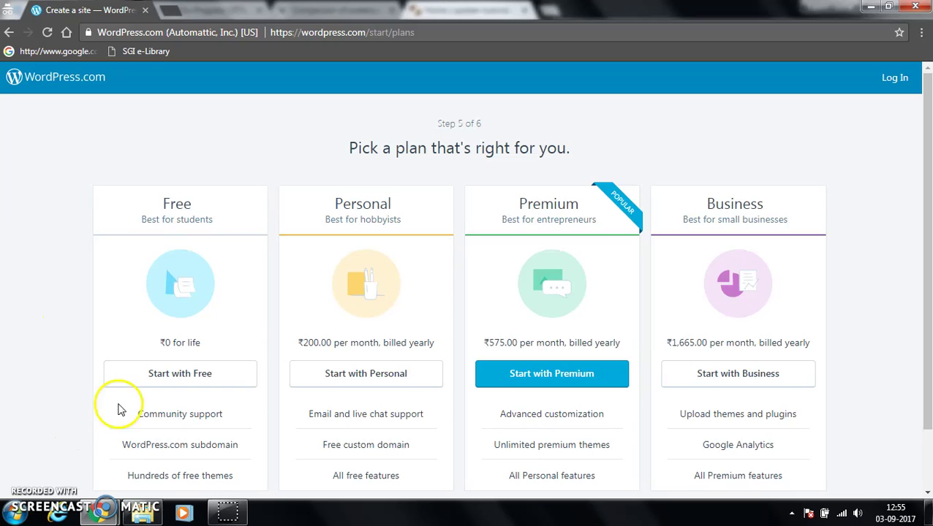
- Choose 'Start with Free' on the Pick a plan page
click(165, 375)
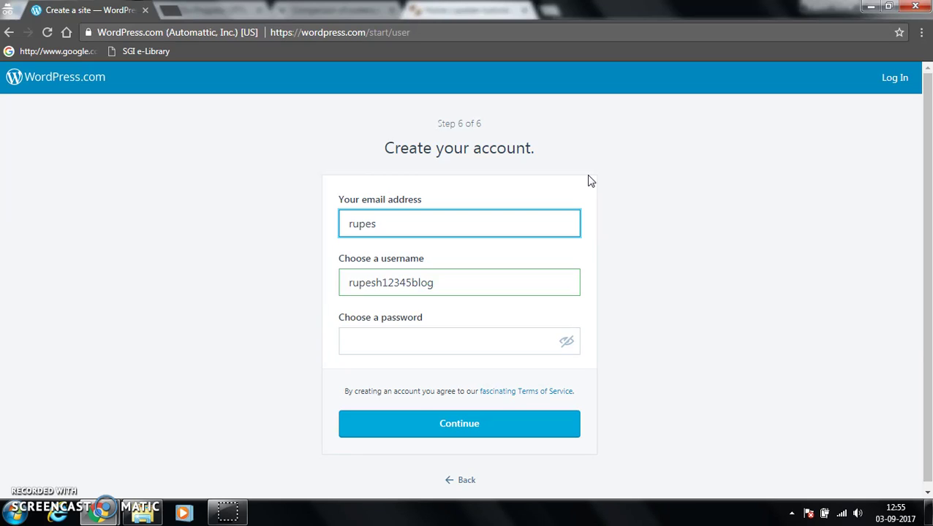
- Complete the account e-mail address, enter a password, and submit to create the account
key(Return)
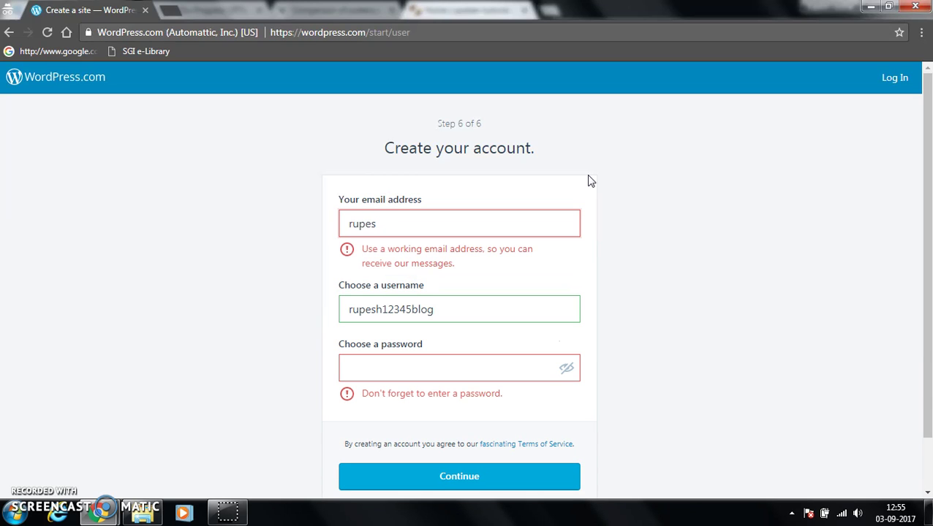
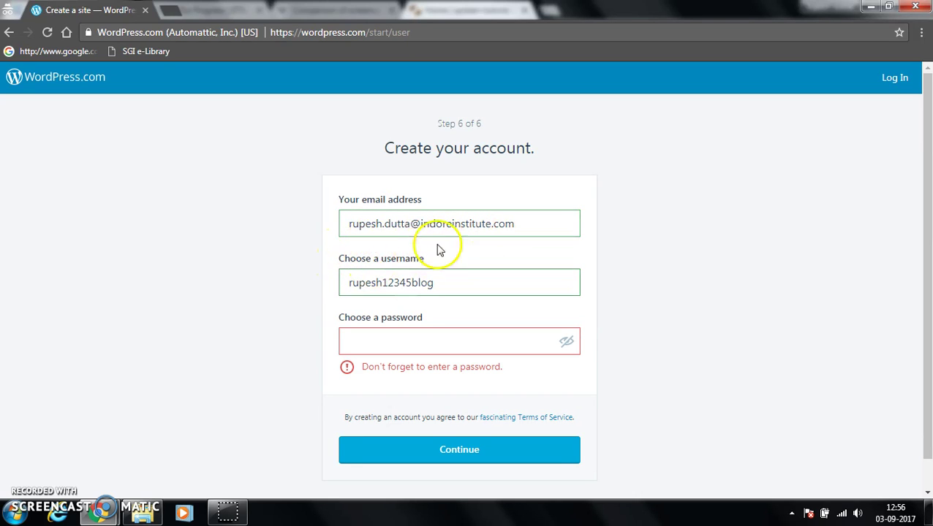
scroll(331, 253, down, 1)
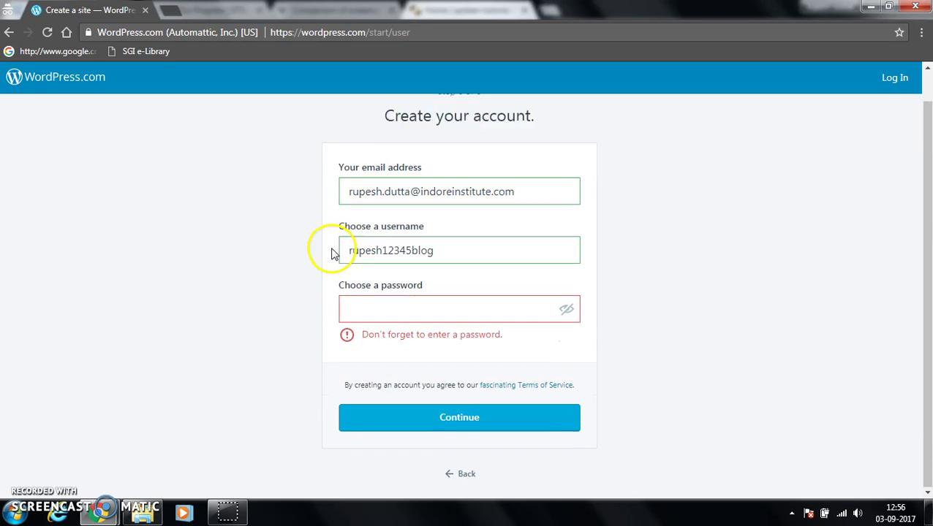
click(371, 313)
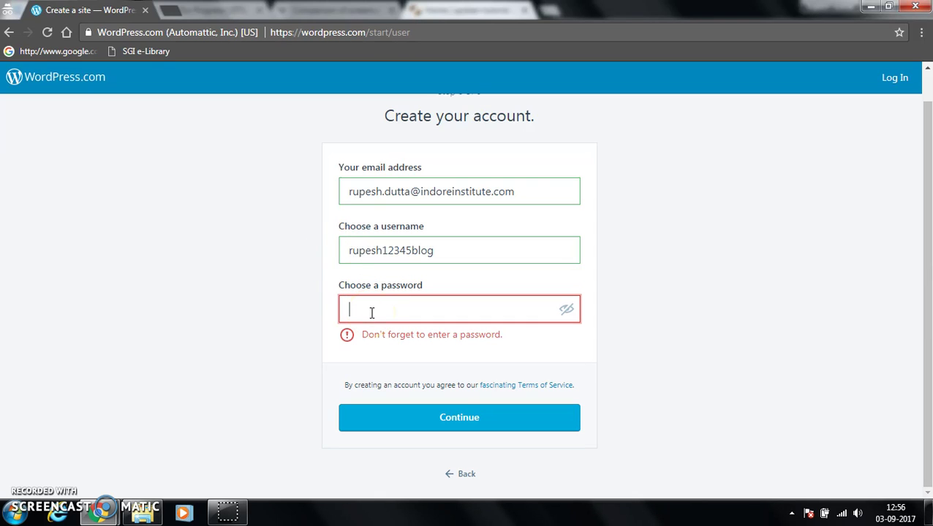
text(ru)
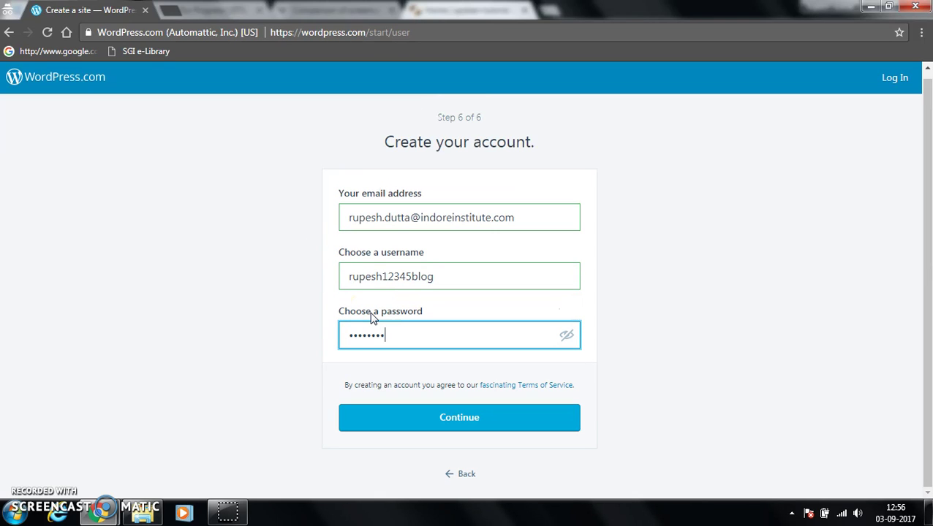
click(442, 420)
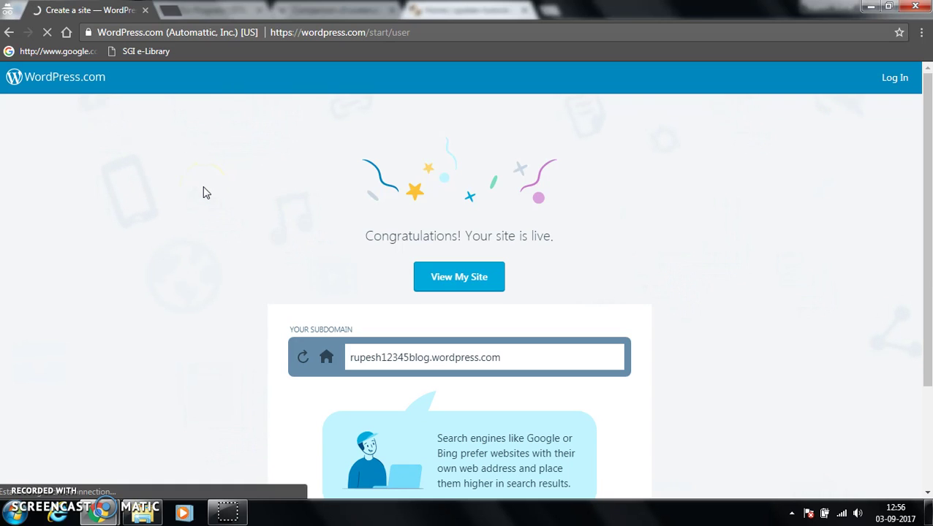
- Open the newly live site with View My Site
click(462, 278)
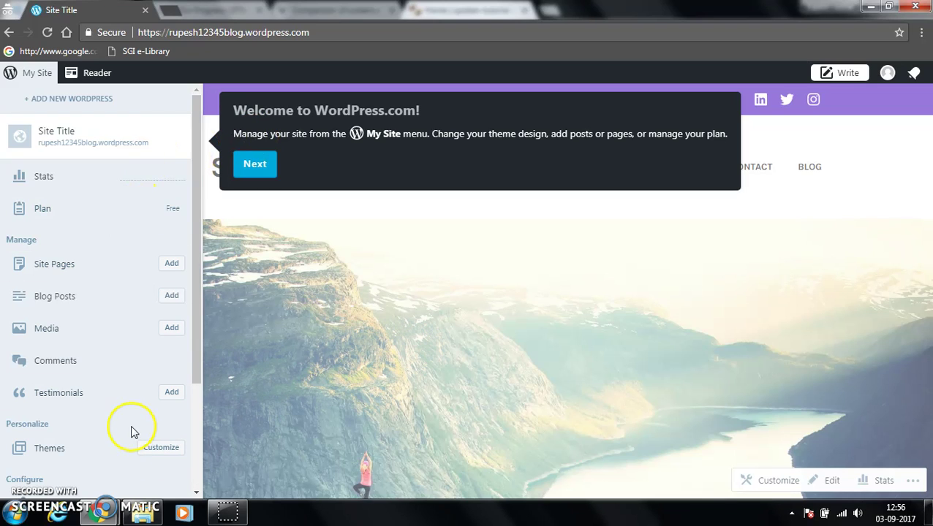
- Open the Customizer using Customize next to Themes in the My Site sidebar
click(150, 450)
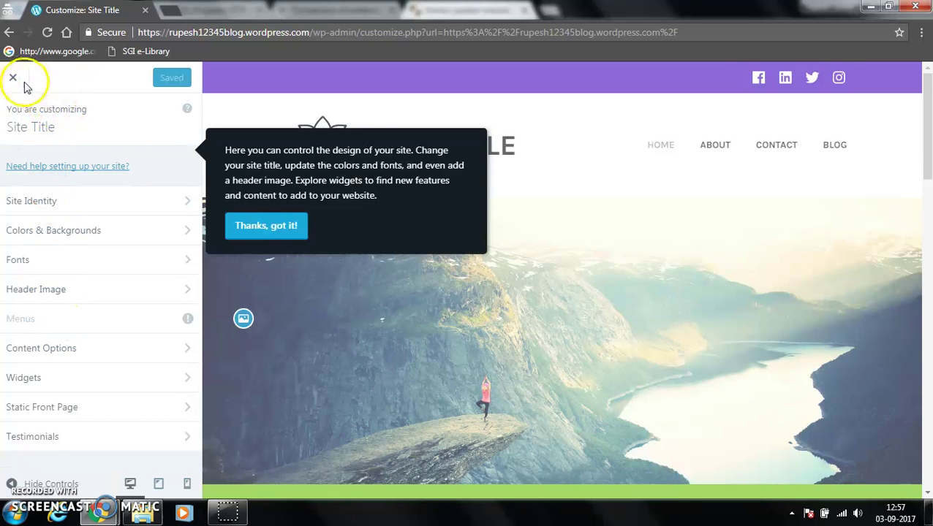
- Dismiss the tour and set the Site Identity title to 'My First Site'
click(261, 232)
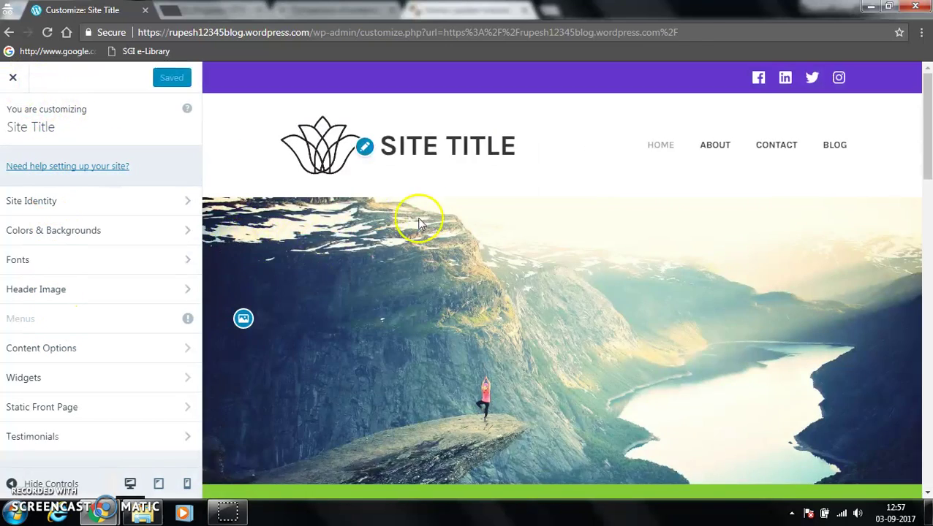
click(44, 201)
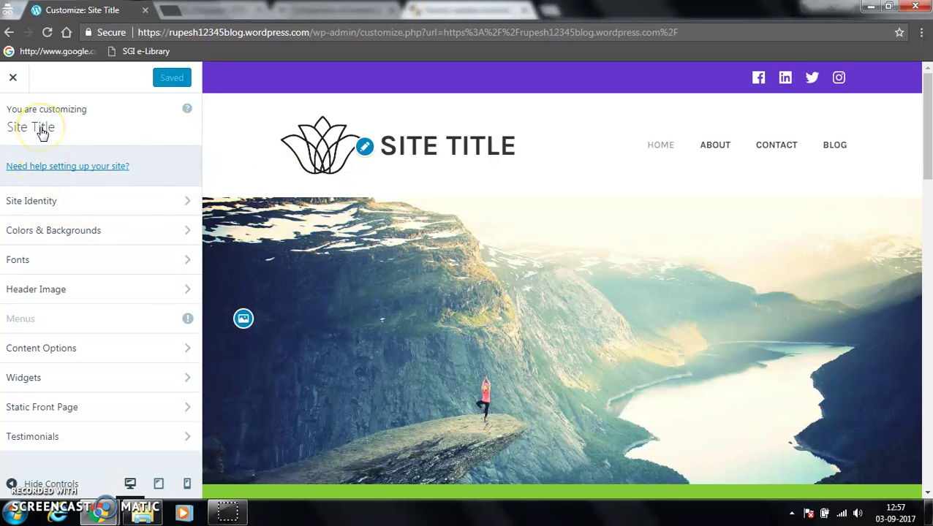
click(41, 130)
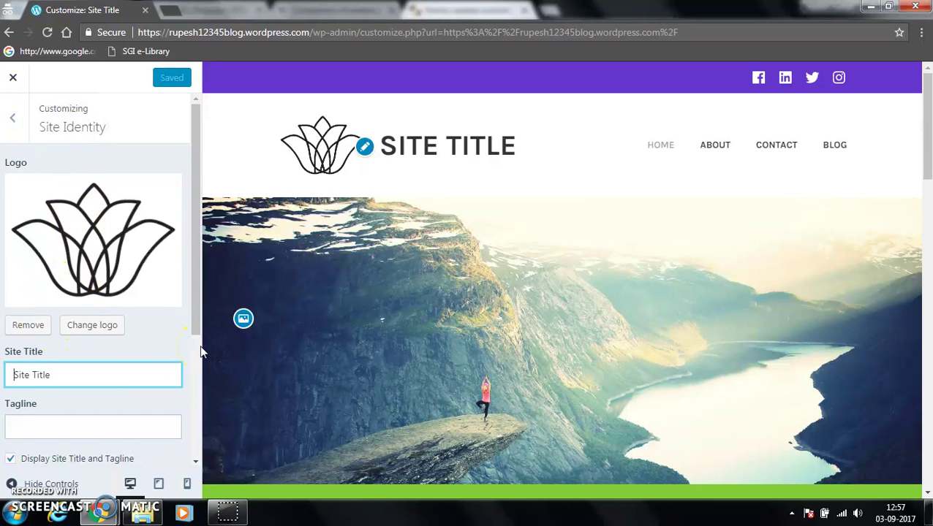
text(m)
key(BackSpace)
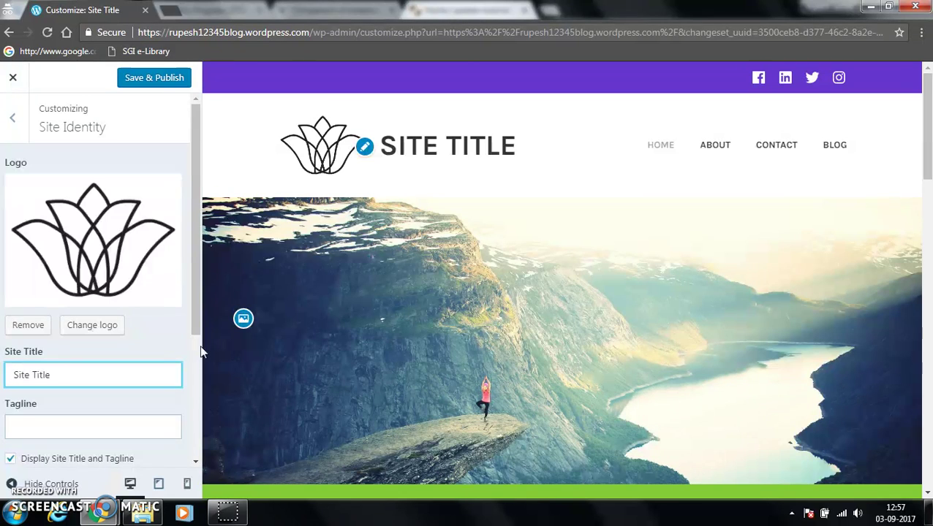
text(My)
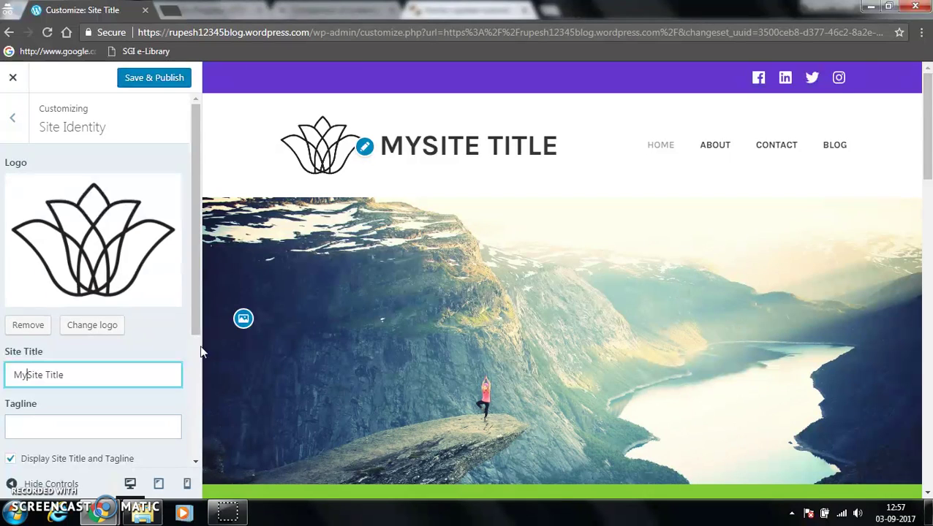
text( F)
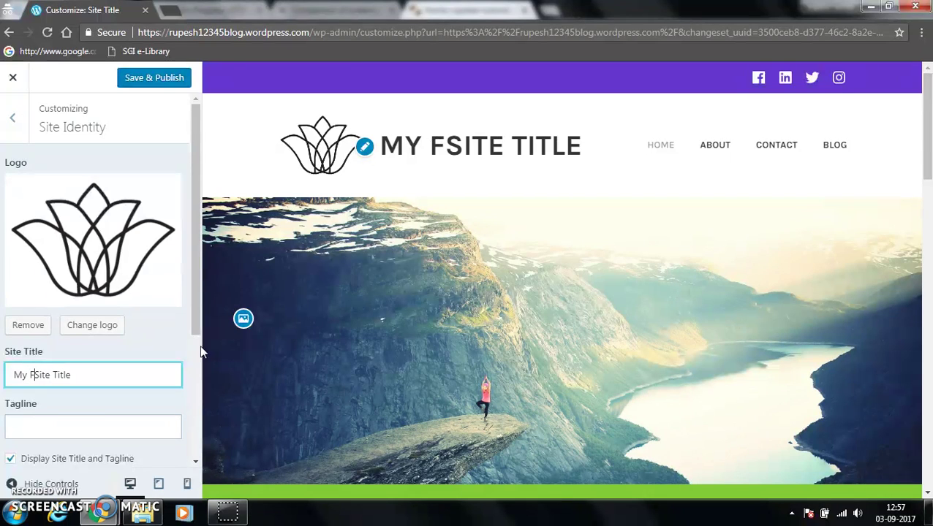
text(irst)
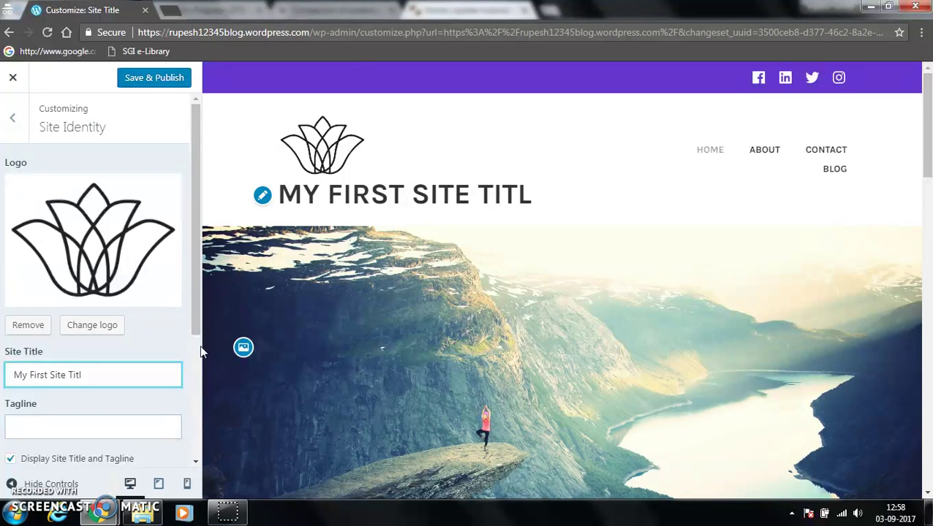
key(BackSpace)
key(BackSpace)
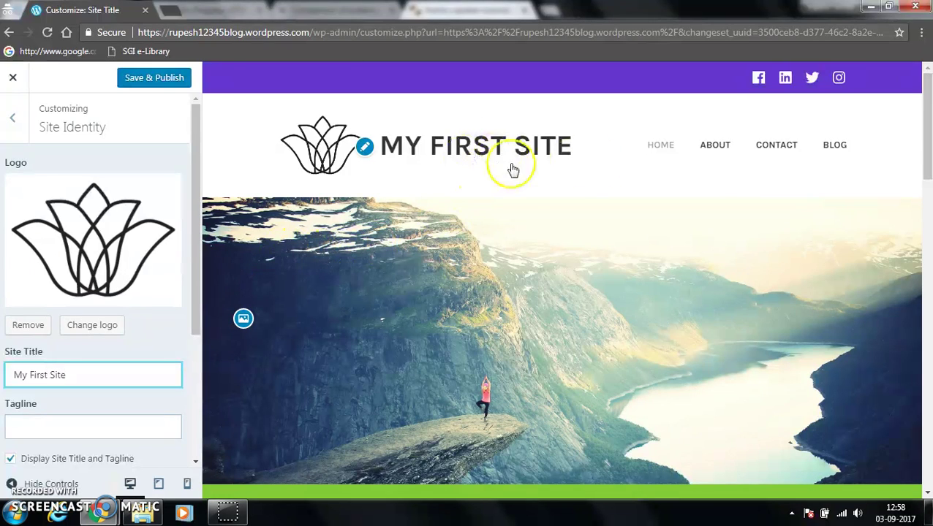
scroll(63, 420, down, 3)
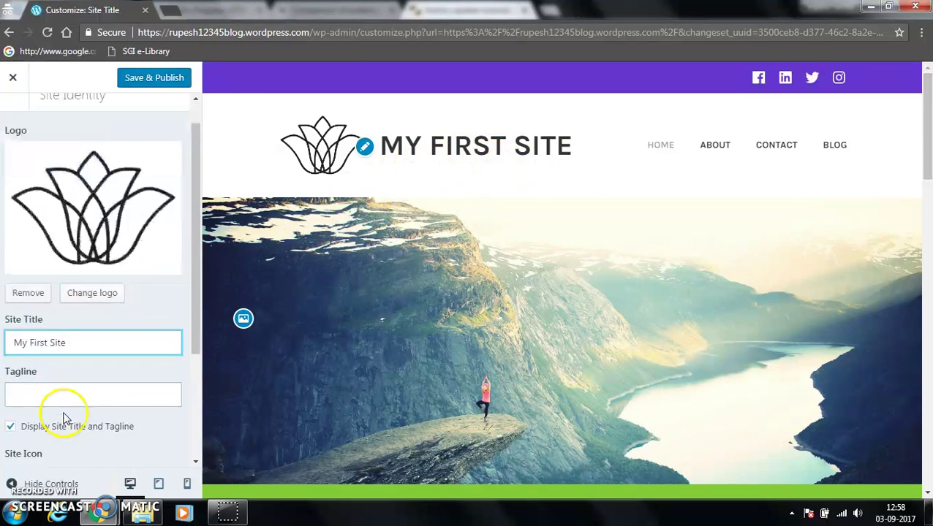
- Set the tagline to 'first try' and Save & Publish the changes
click(46, 288)
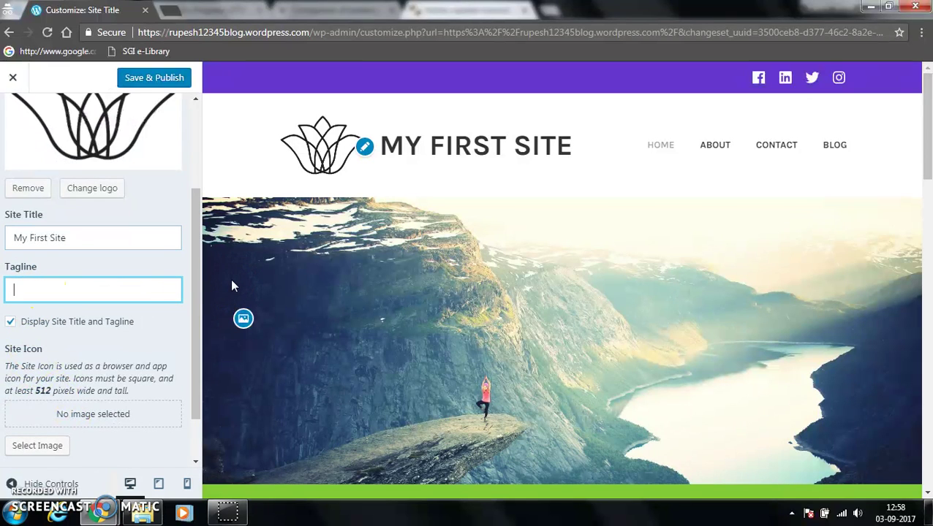
text(first t)
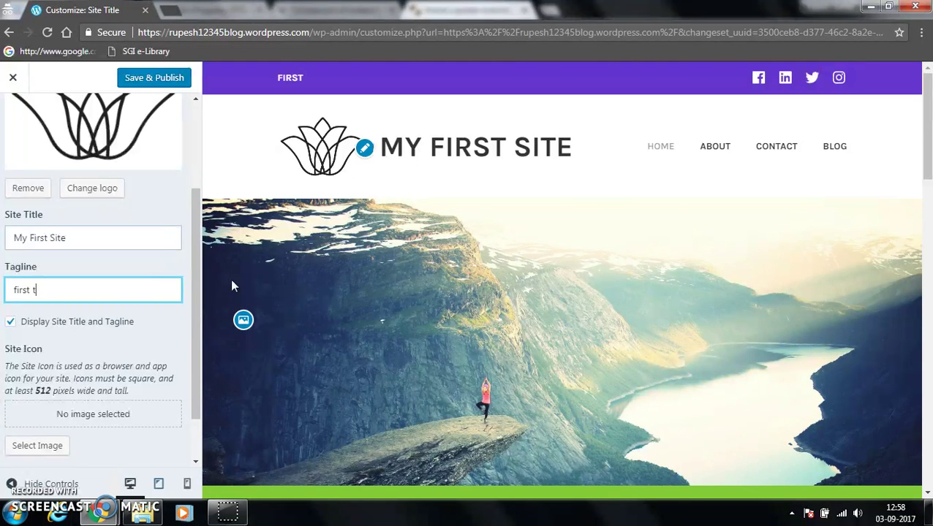
text(ry)
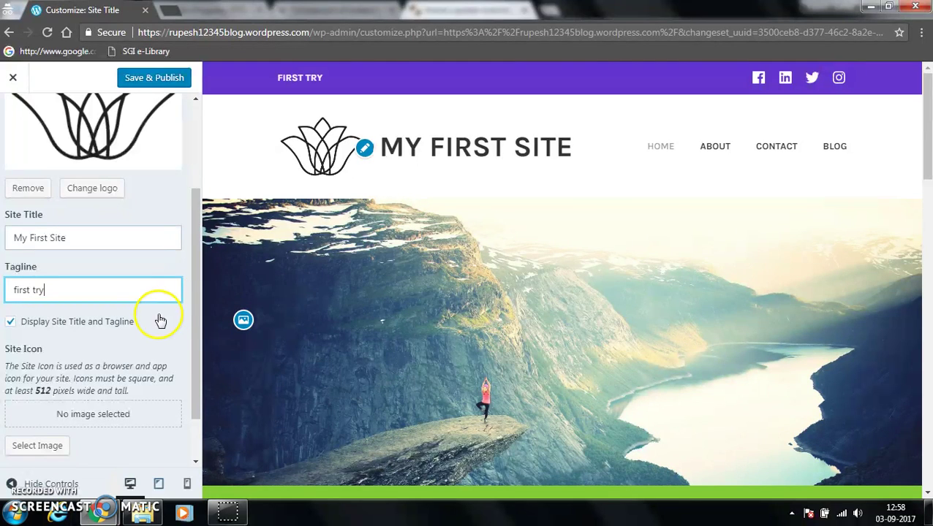
scroll(91, 346, down, 1)
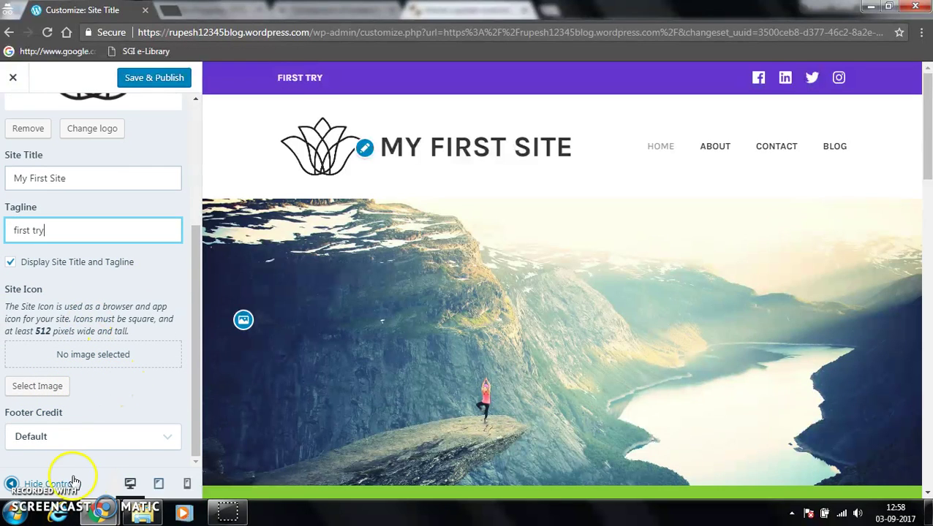
click(150, 79)
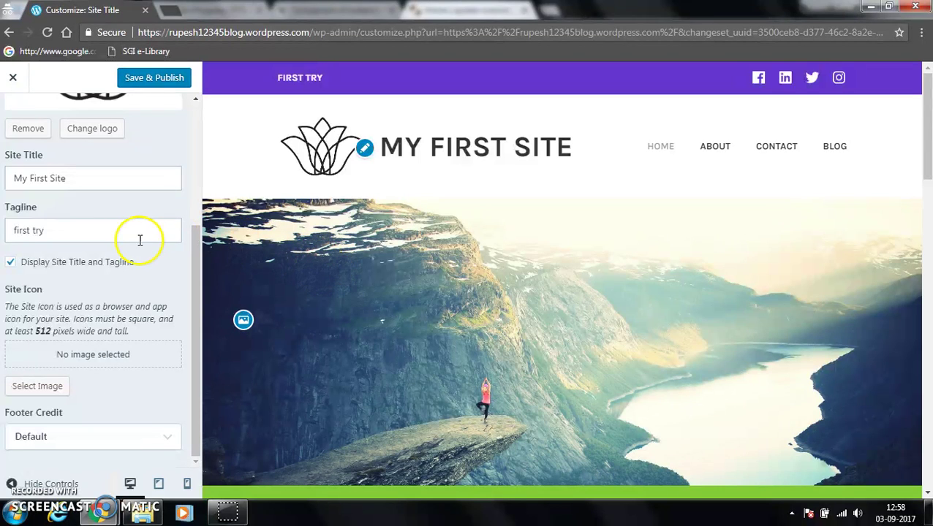
click(134, 82)
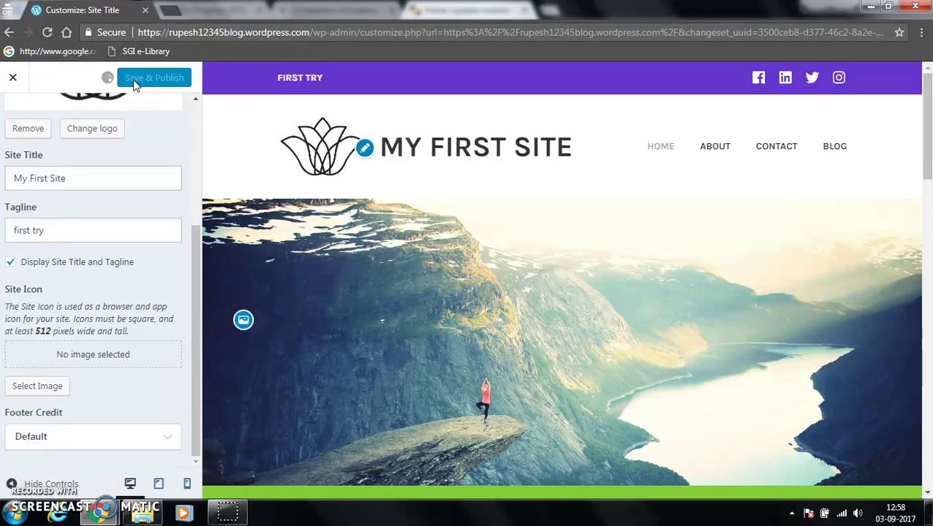
- Exit the Customizer to the live site and open the My Site sidebar to add a new page
click(15, 79)
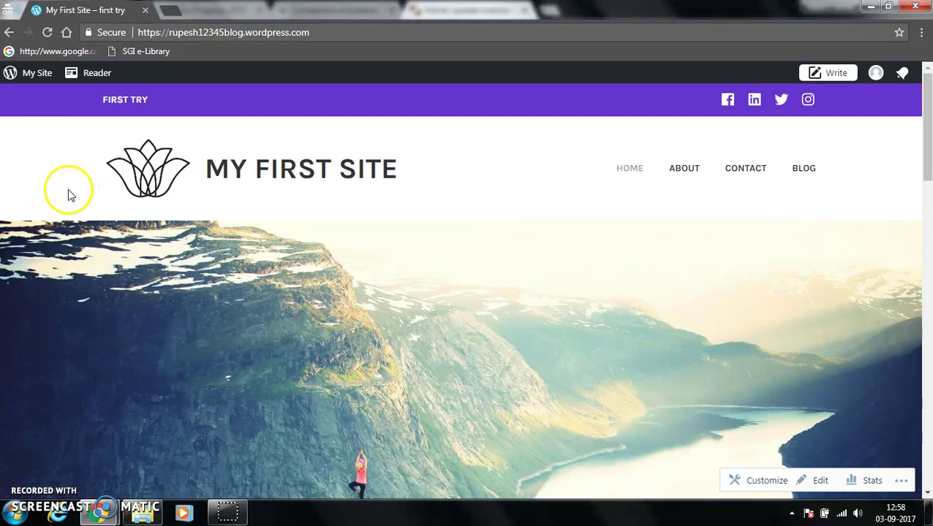
scroll(312, 302, down, 5)
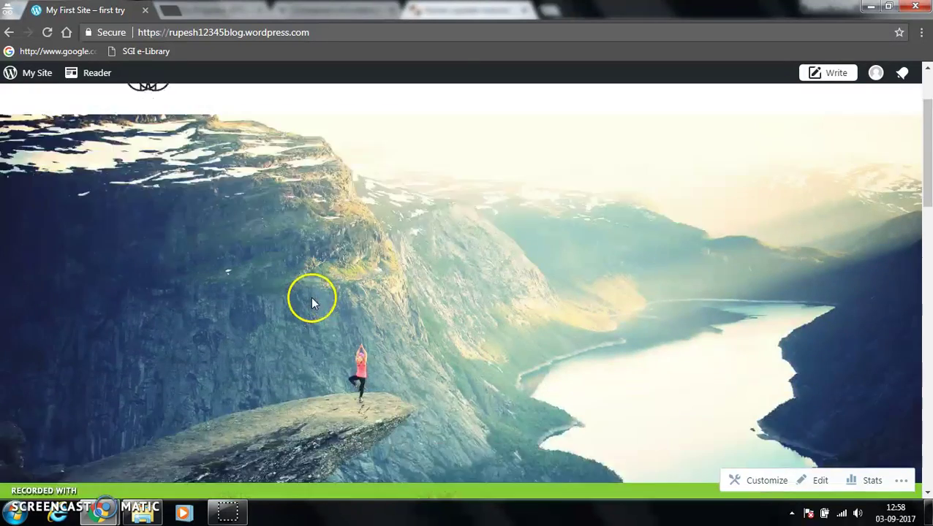
scroll(370, 287, down, 5)
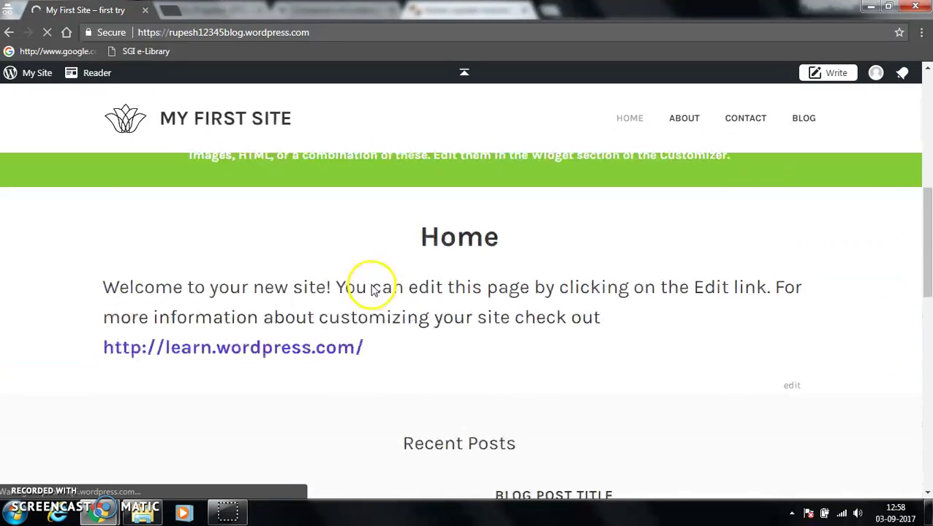
scroll(370, 290, down, 5)
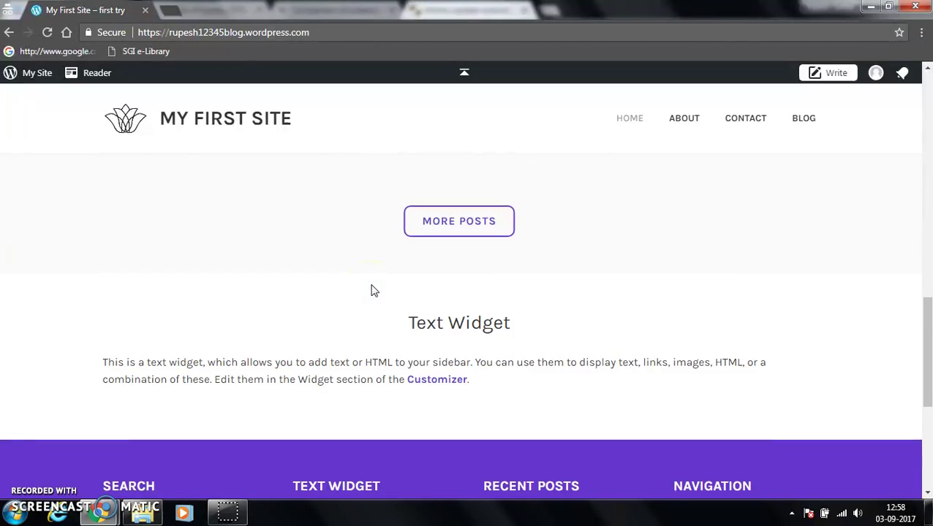
scroll(190, 281, down, 2)
scroll(383, 273, up, 15)
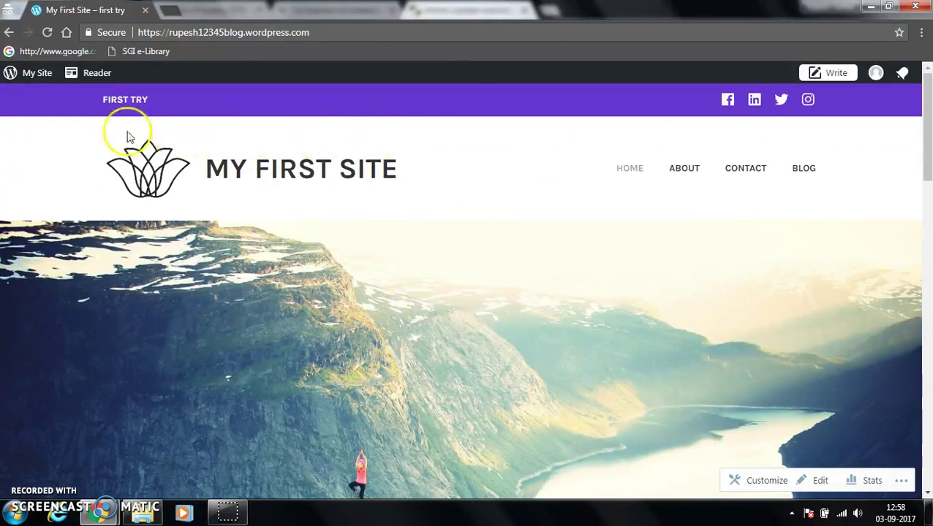
click(40, 73)
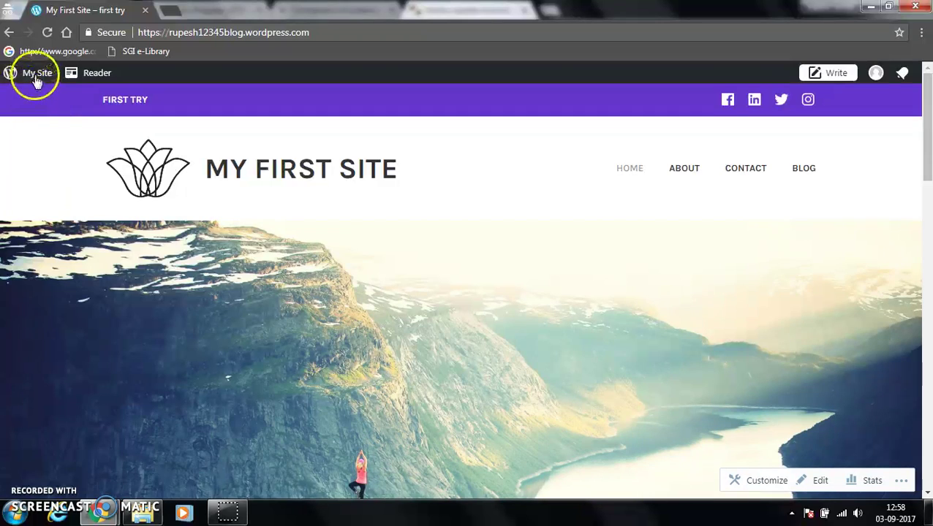
click(36, 74)
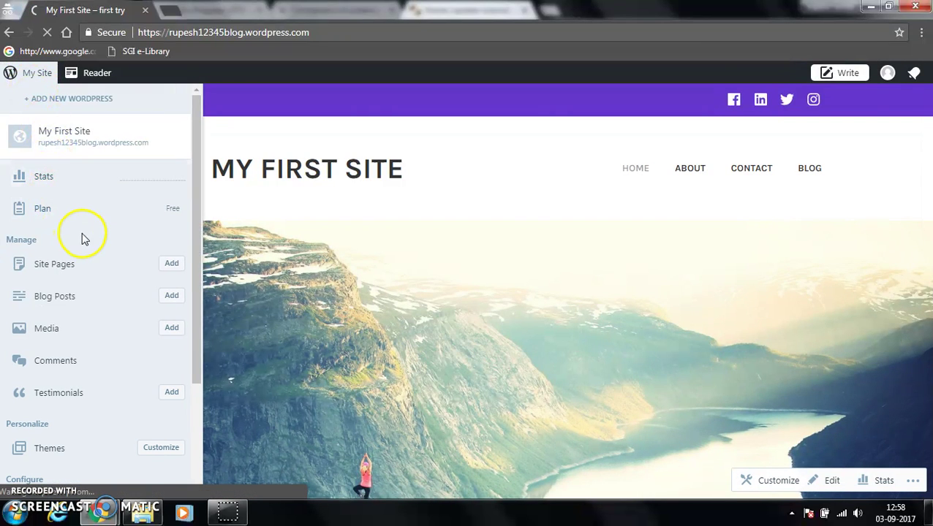
scroll(69, 291, down, 2)
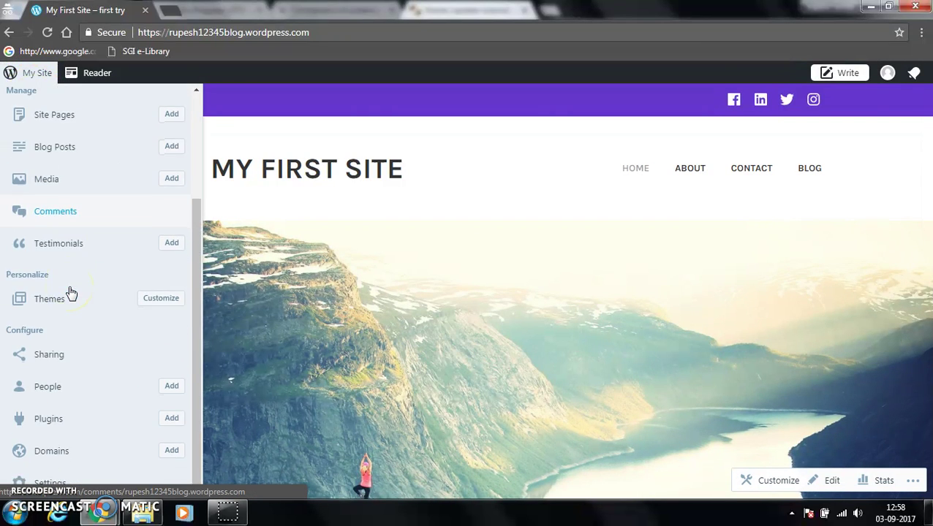
scroll(73, 271, up, 1)
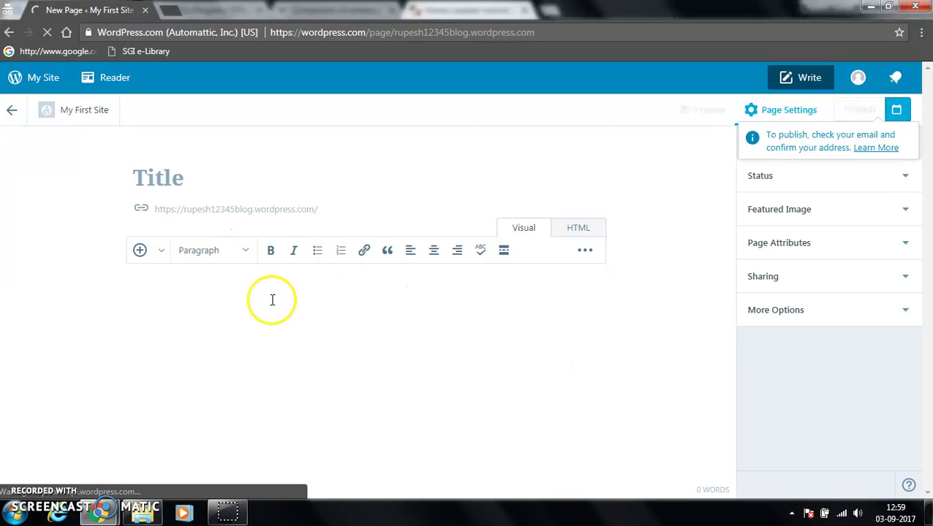
- Leave the blank page editor for the site dashboard and scroll the sidebar toward Themes
click(197, 186)
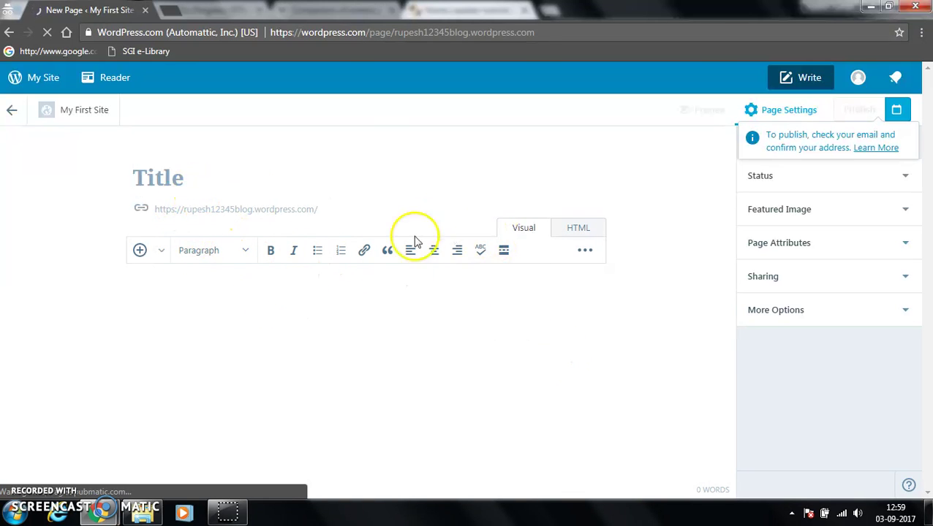
click(32, 79)
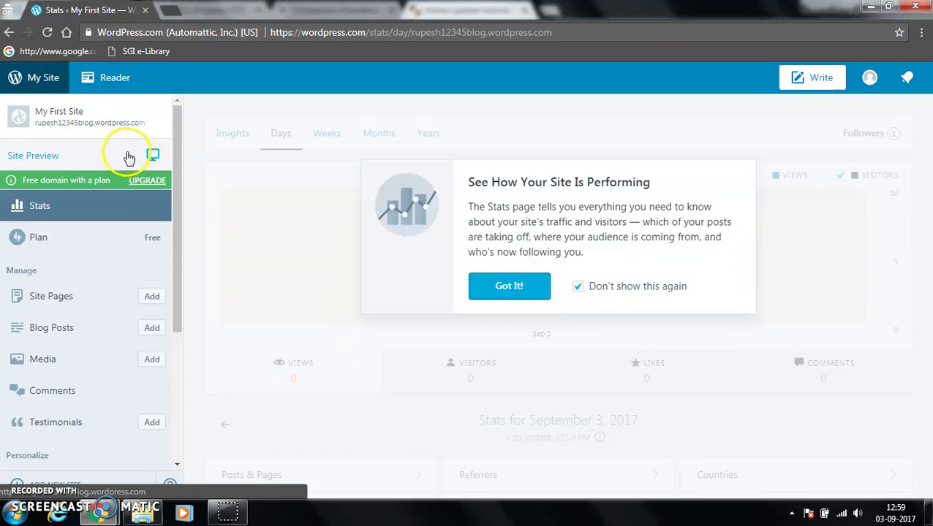
scroll(87, 249, down, 3)
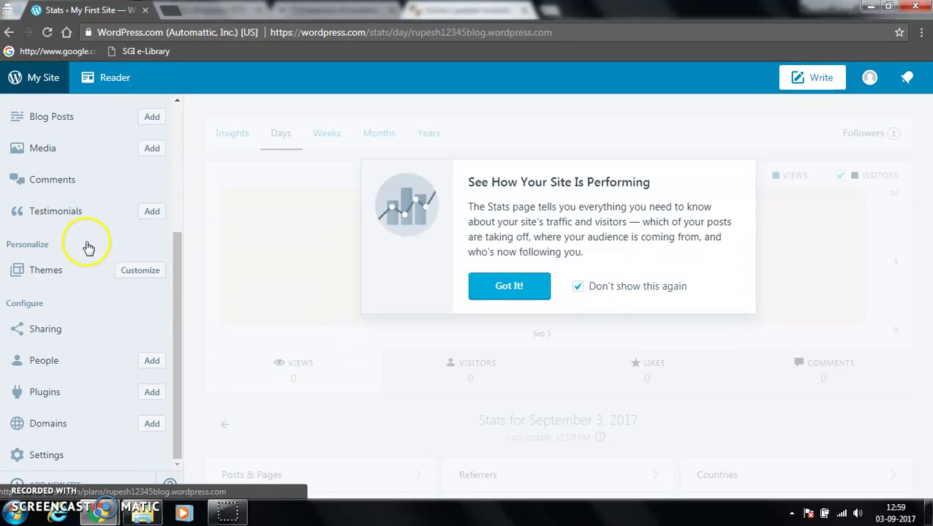
click(139, 273)
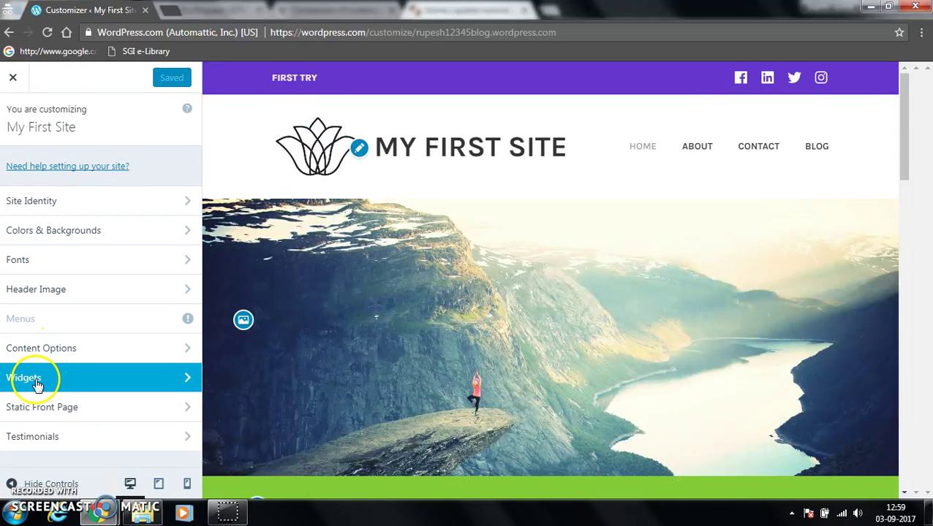
click(44, 355)
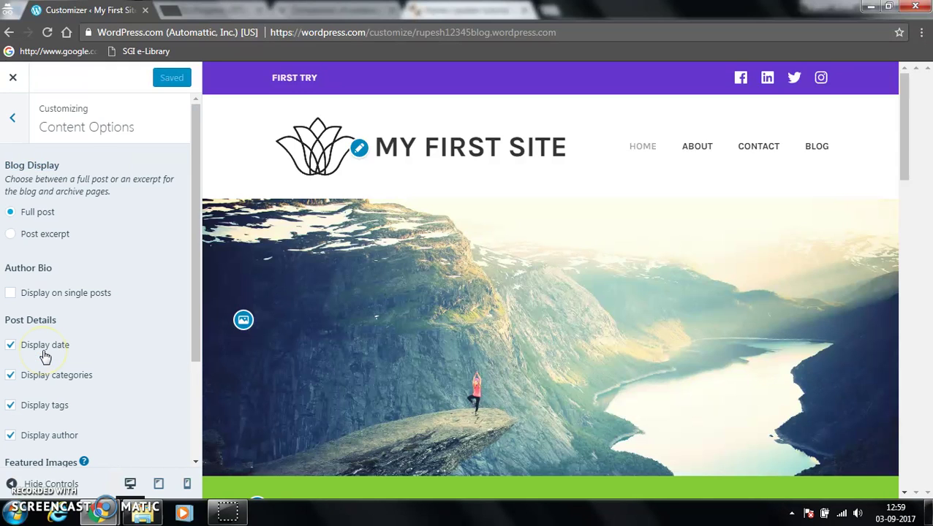
scroll(110, 247, down, 2)
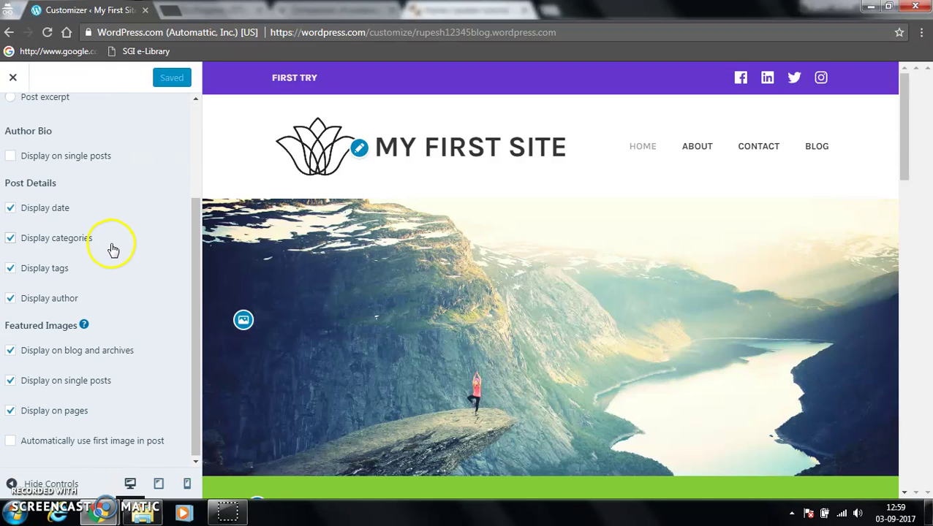
scroll(112, 249, up, 2)
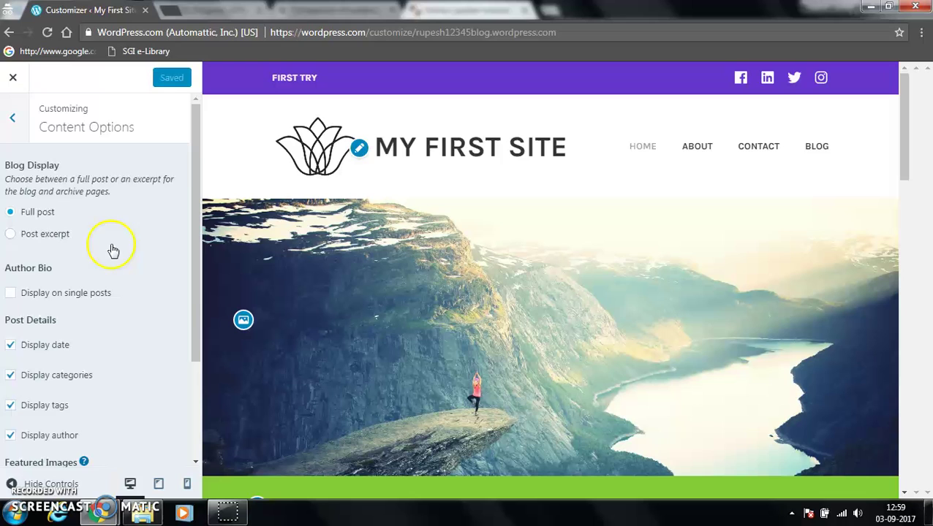
click(11, 120)
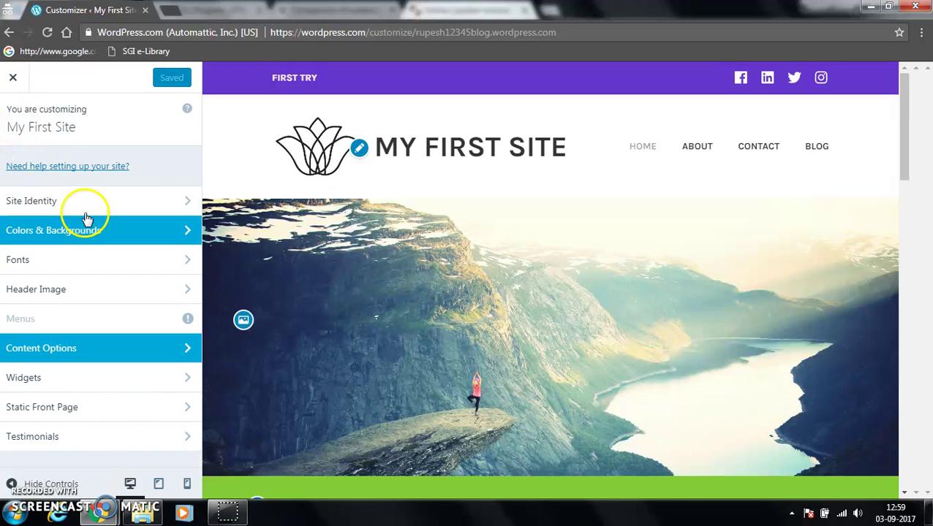
click(69, 383)
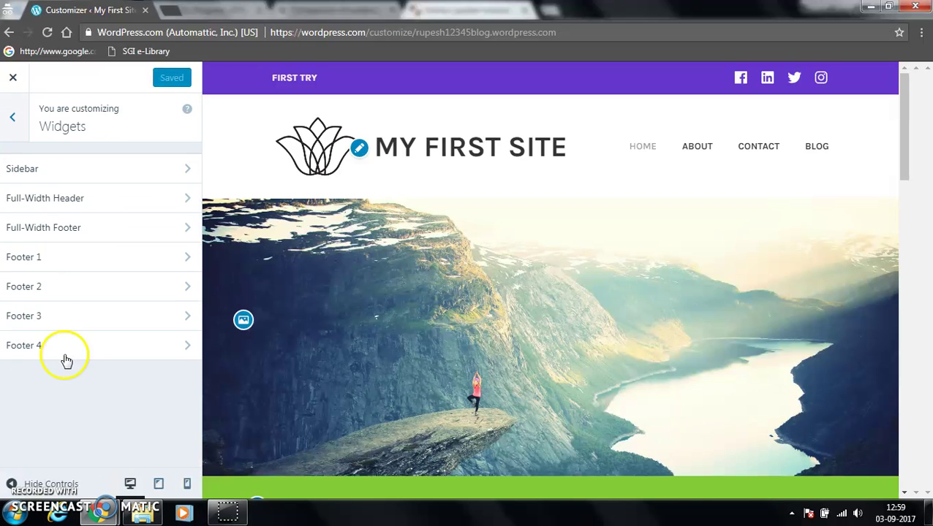
click(8, 128)
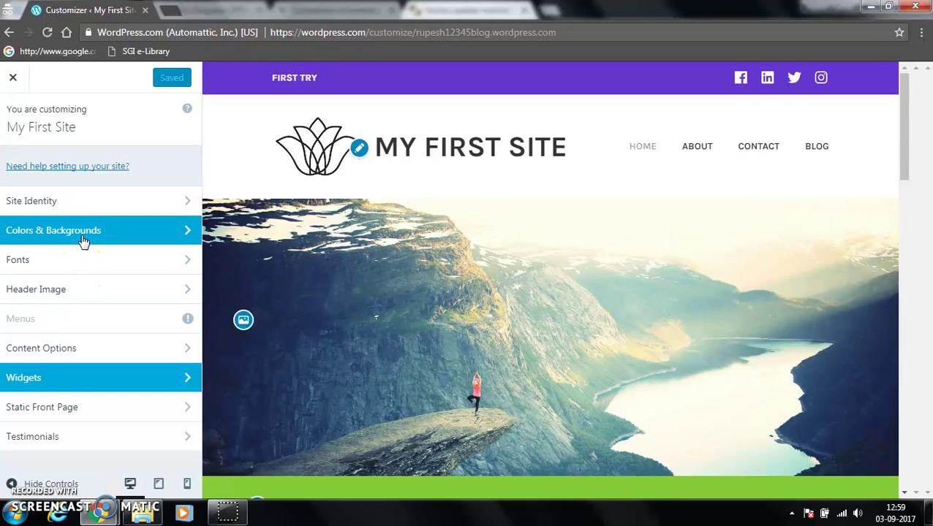
click(20, 80)
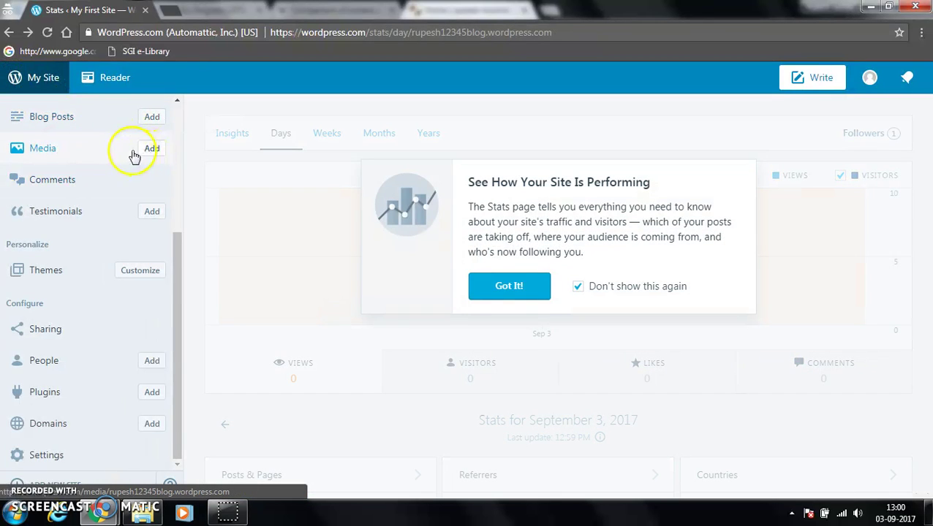
- Open the desktop Site Preview of My First Site from the sidebar
scroll(134, 155, up, 2)
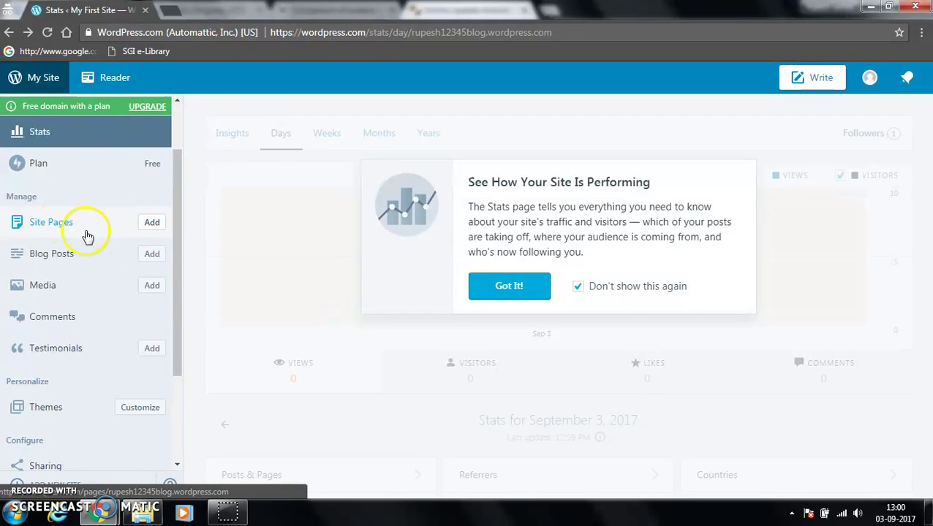
scroll(86, 236, down, 2)
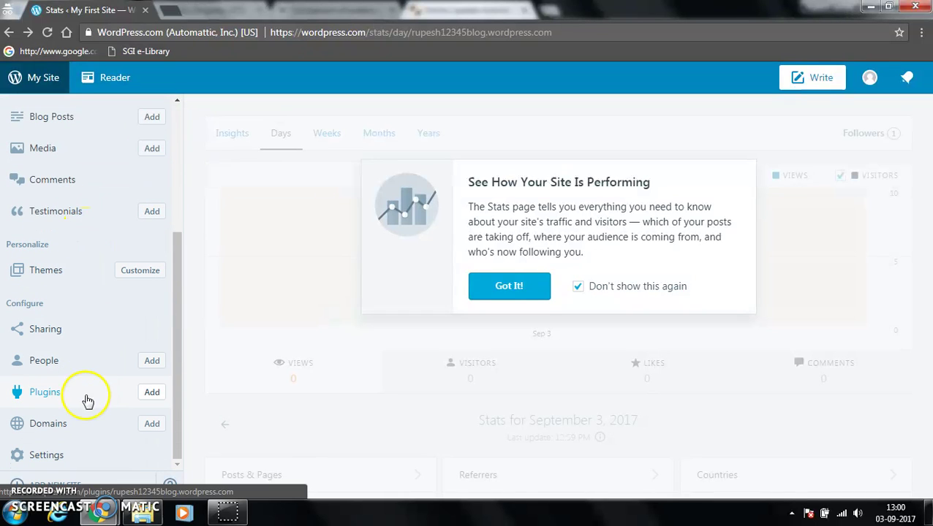
scroll(33, 348, up, 3)
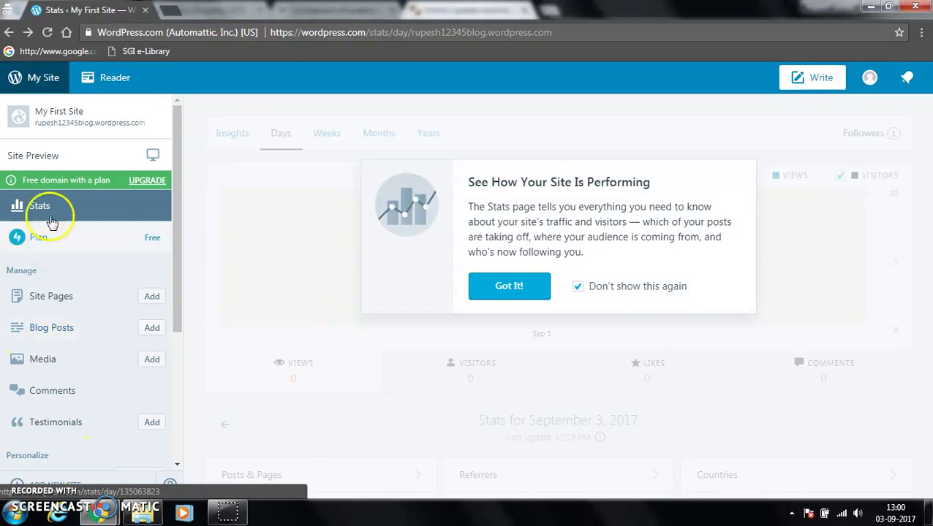
click(47, 154)
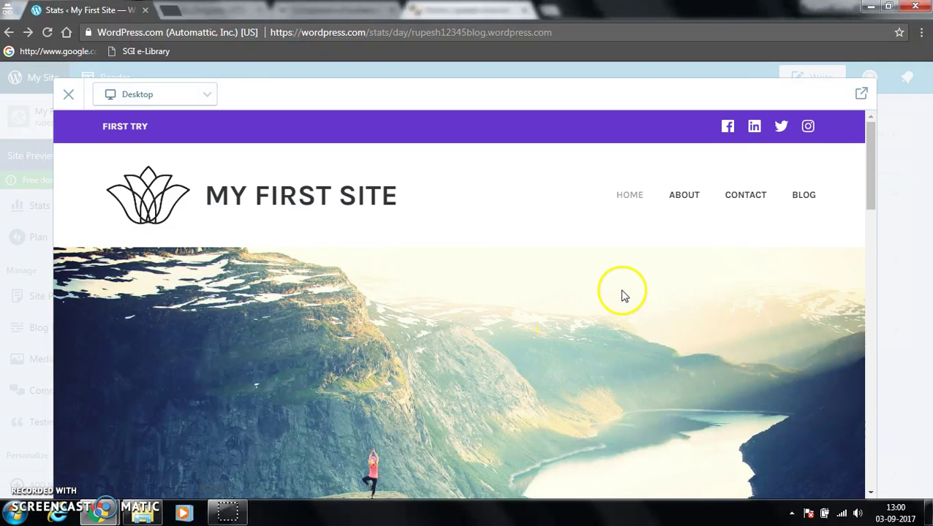
- Look through the preview from the 'first try' header down to Recent Posts and the footer widgets
scroll(516, 285, down, 6)
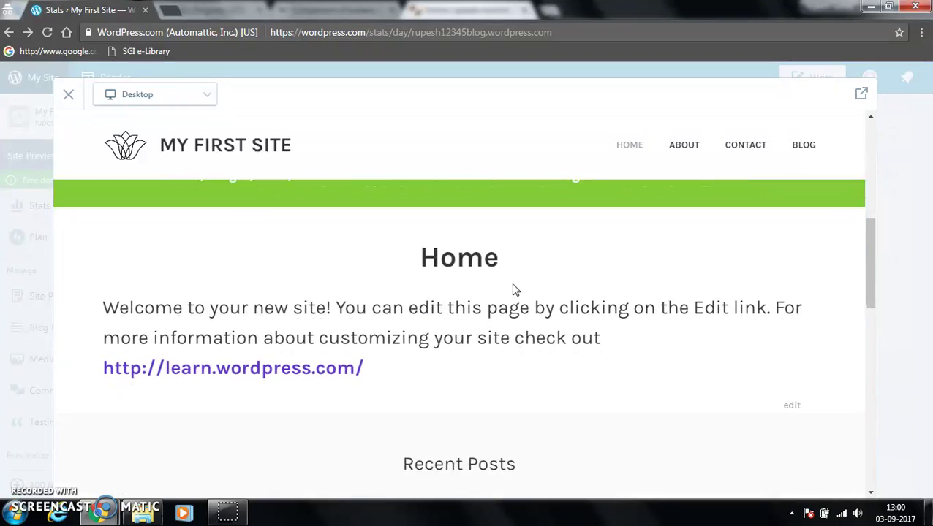
scroll(514, 290, down, 10)
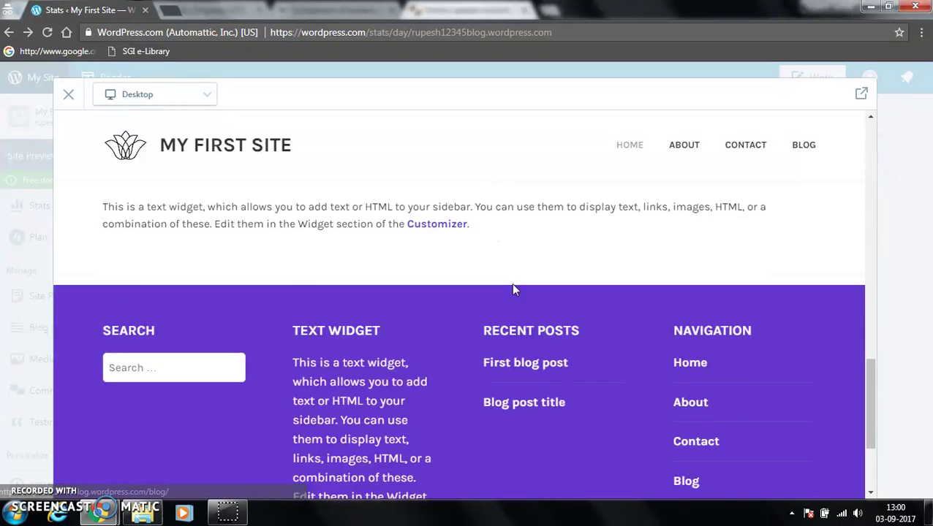
scroll(512, 290, up, 16)
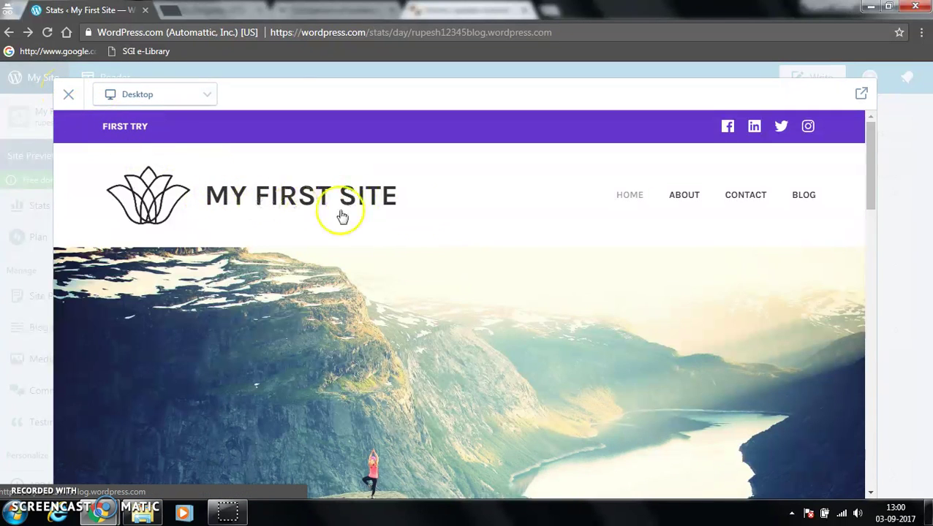
scroll(574, 242, down, 1)
scroll(575, 242, down, 10)
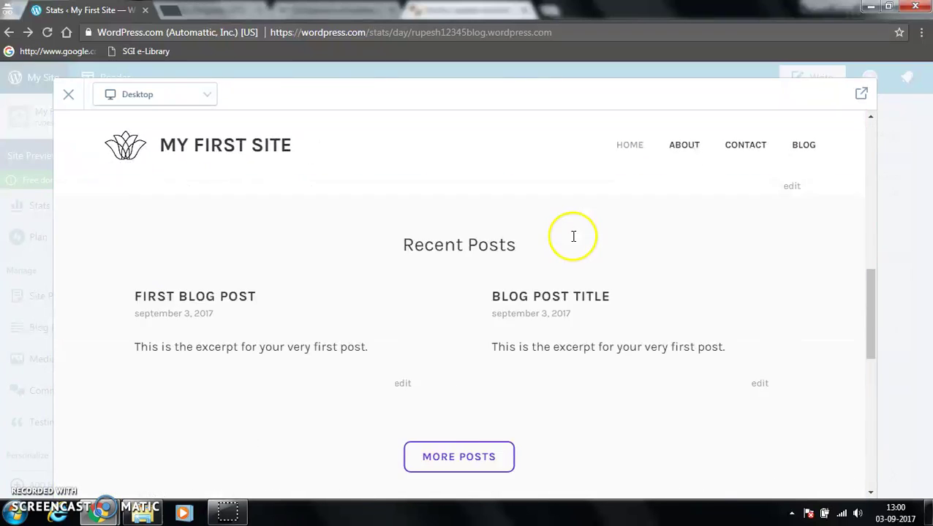
scroll(575, 242, down, 5)
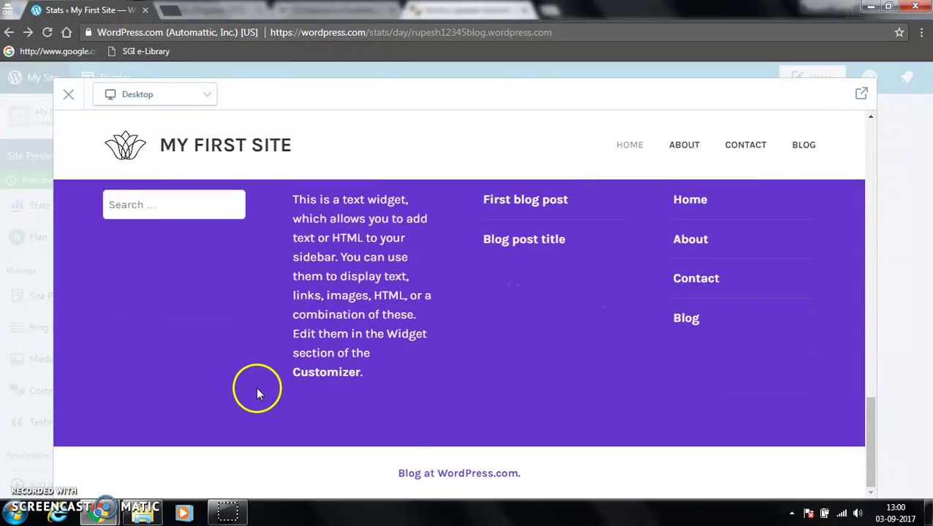
scroll(336, 376, up, 3)
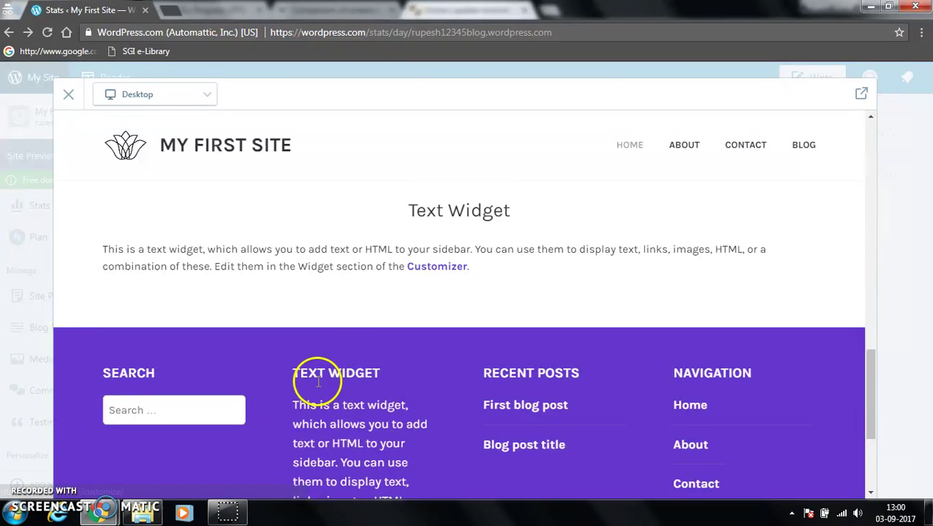
scroll(322, 384, up, 3)
scroll(325, 377, up, 10)
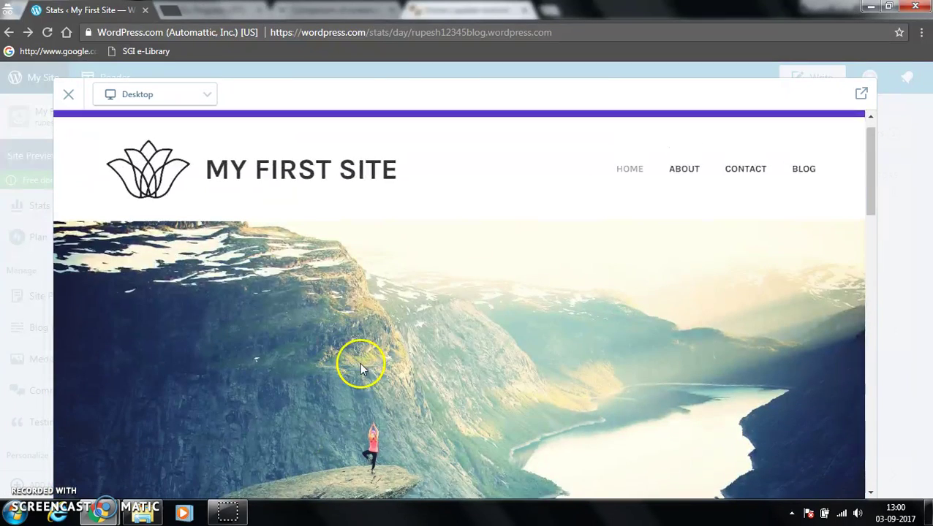